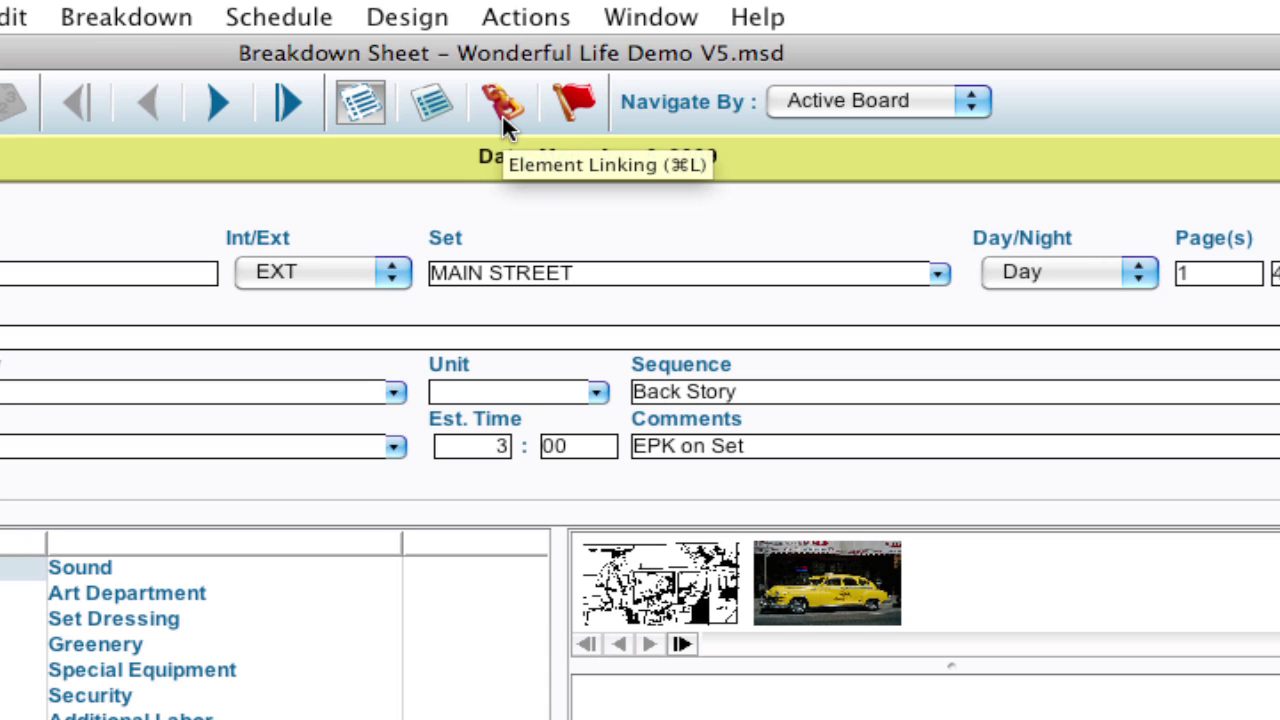
Step: In the Element Linking Manager, create an anchor for the Cast Members element George
{"action": "left_click", "coordinate": [502, 104]}
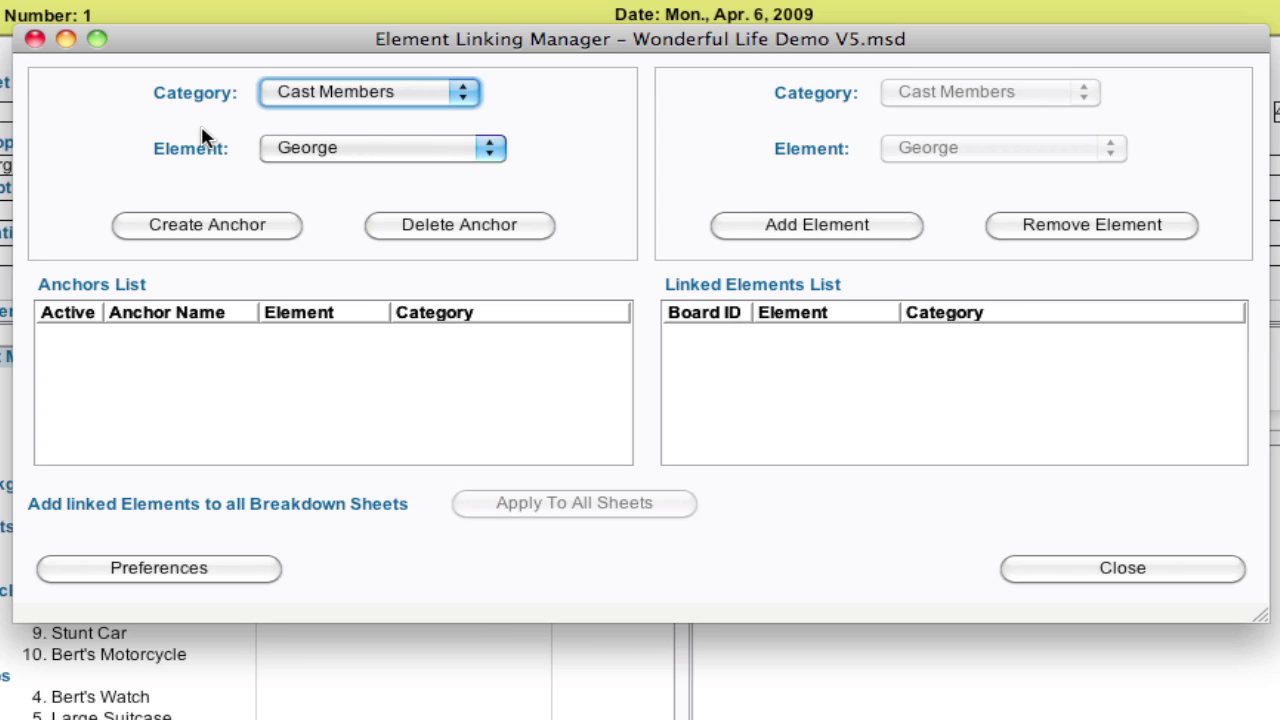
{"action": "left_click", "coordinate": [362, 96]}
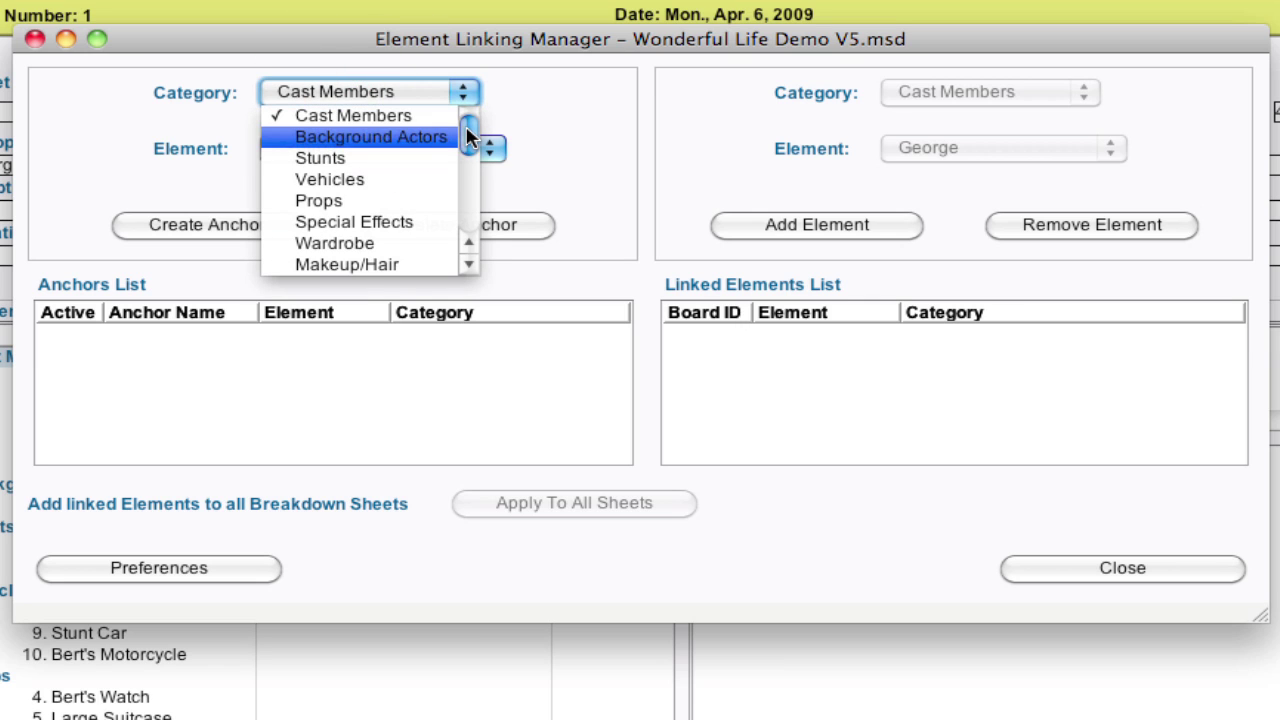
{"action": "left_click_drag", "start_coordinate": [472, 140], "coordinate": [468, 106]}
{"action": "left_click", "coordinate": [445, 112]}
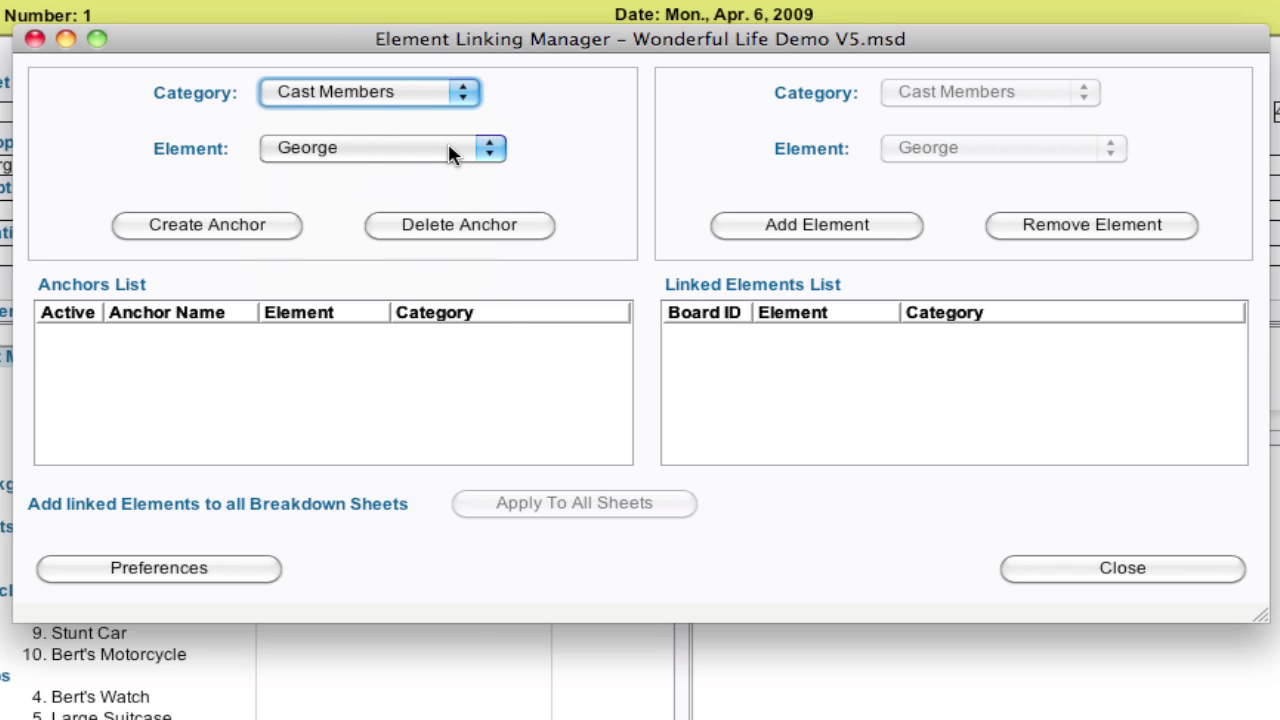
{"action": "left_click", "coordinate": [448, 147]}
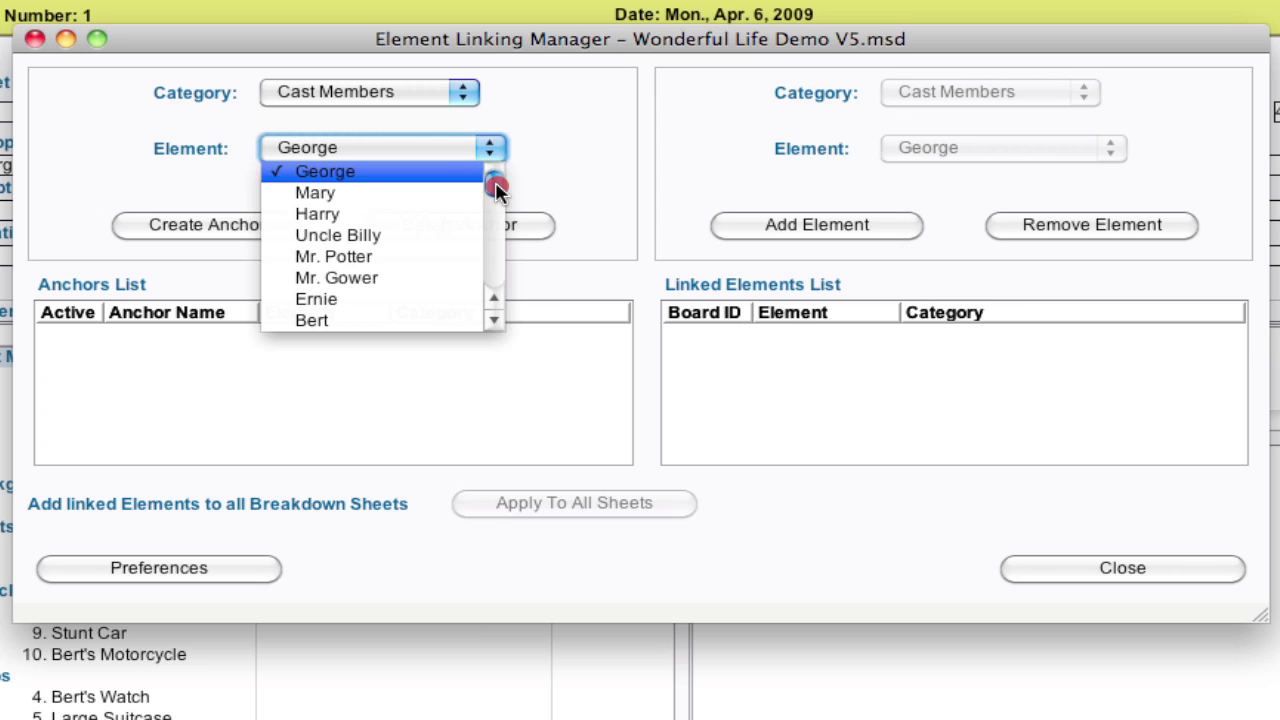
{"action": "mouse_move", "coordinate": [497, 186]}
{"action": "left_mouse_down"}
{"action": "mouse_move", "coordinate": [494, 220]}
{"action": "mouse_move", "coordinate": [495, 172]}
{"action": "left_mouse_up"}
{"action": "left_click", "coordinate": [450, 178]}
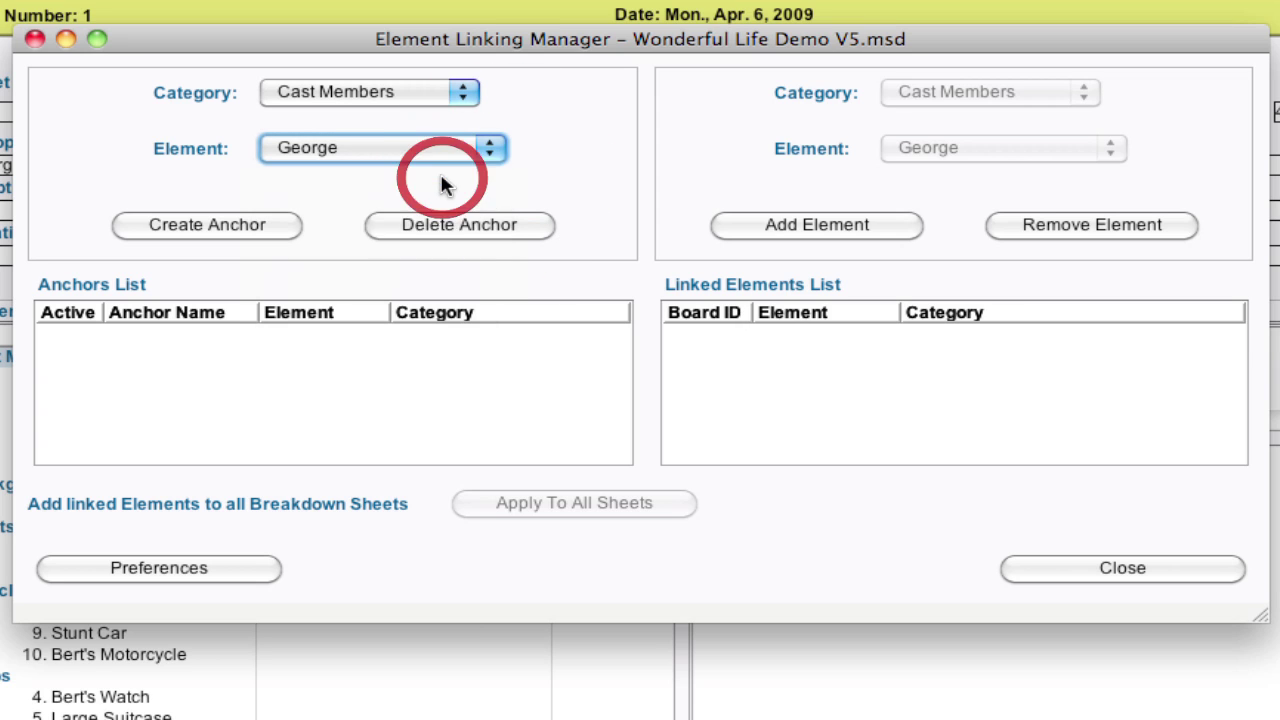
{"action": "left_click", "coordinate": [235, 226]}
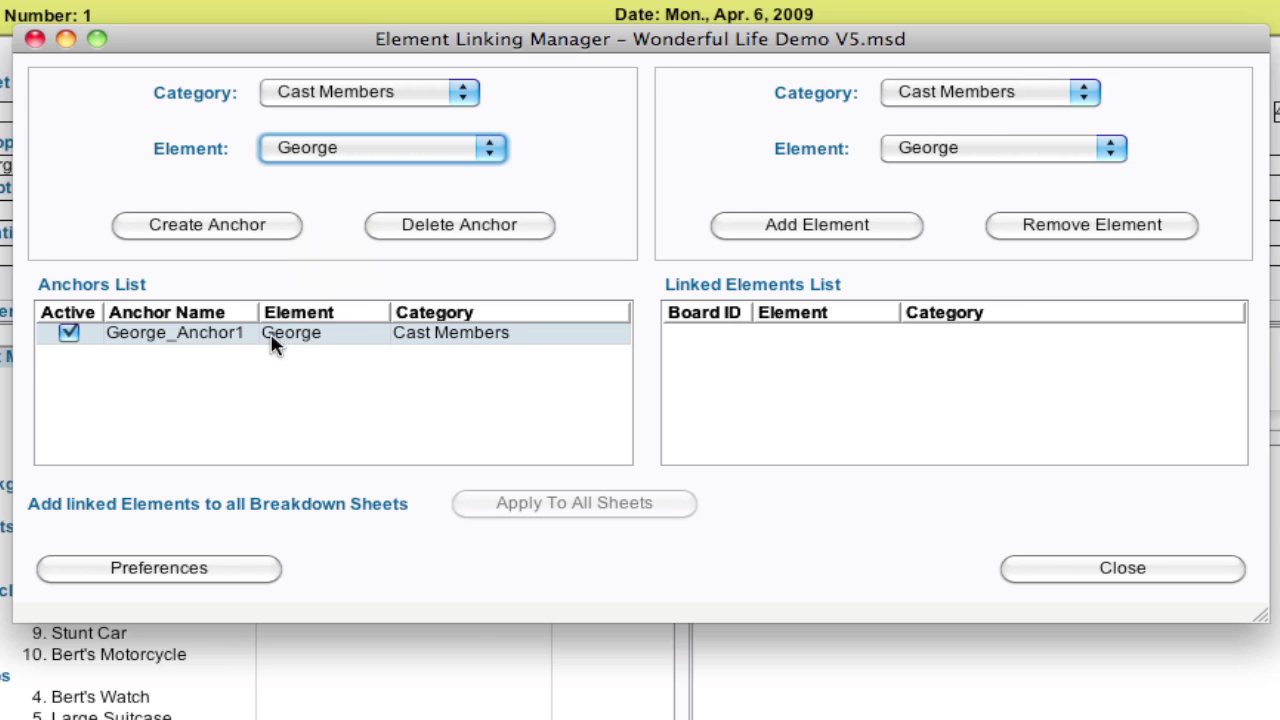
Step: Review the George_Anchor1 name in the anchors list, leaving it unchanged
{"action": "left_click", "coordinate": [228, 340]}
{"action": "left_click", "coordinate": [228, 340]}
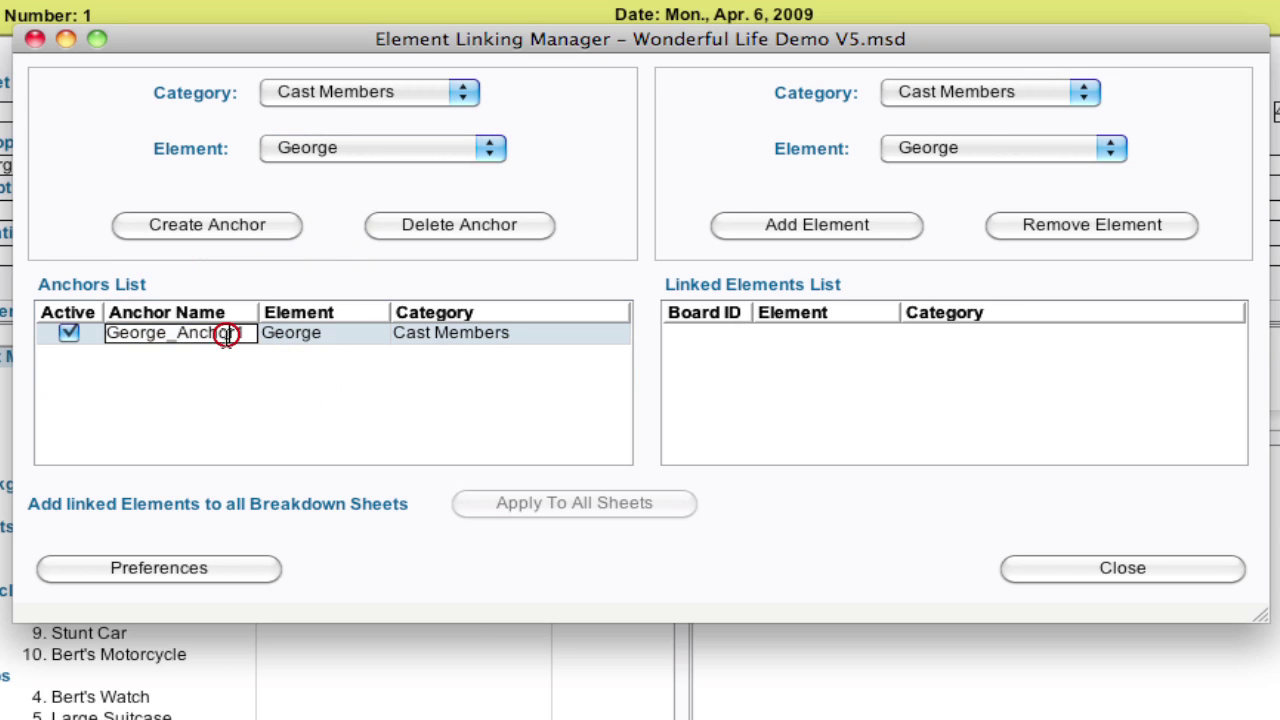
{"action": "left_click", "coordinate": [335, 334]}
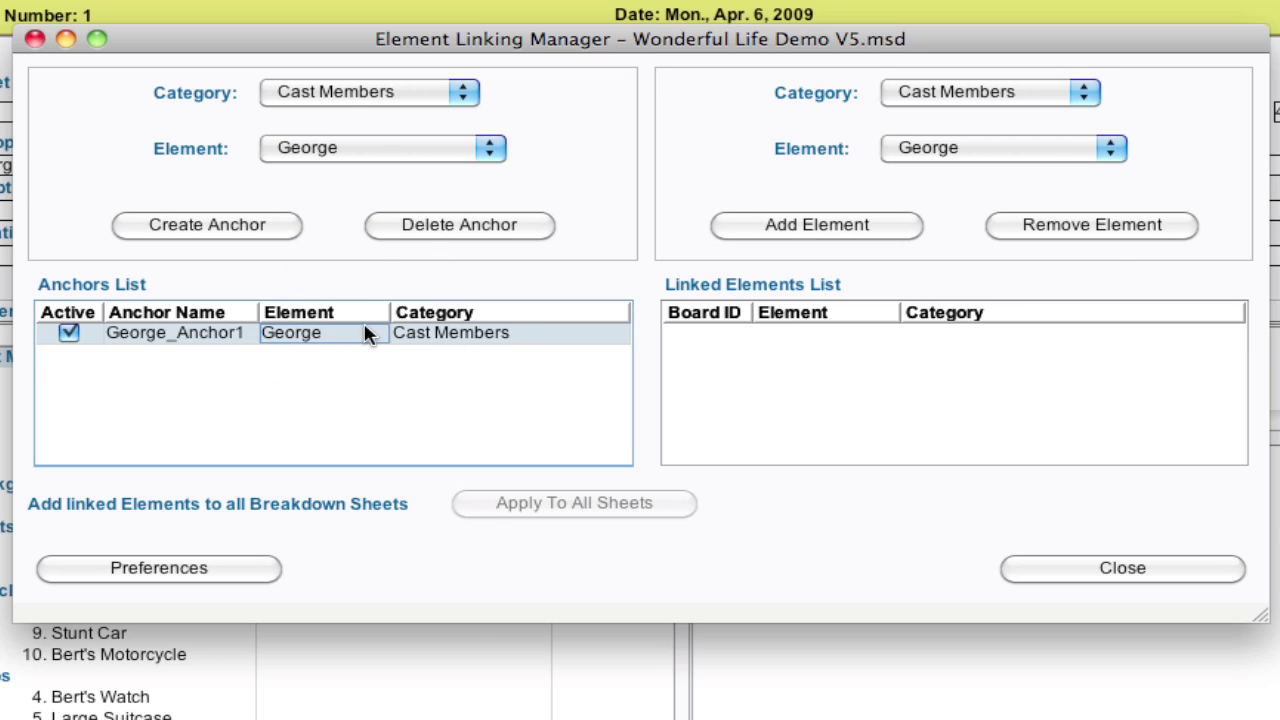
{"action": "left_click", "coordinate": [365, 337]}
{"action": "left_click", "coordinate": [1020, 95]}
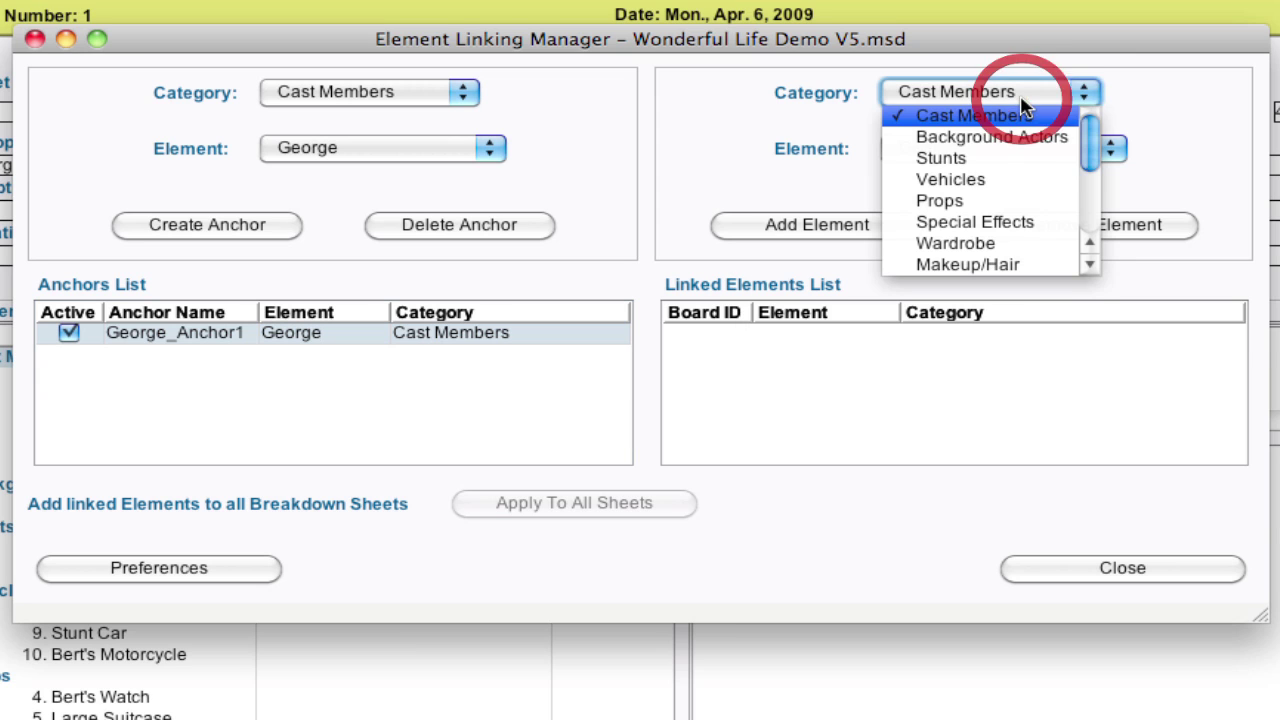
Step: Link the Wardrobe item George's Coat to George_Anchor1
{"action": "left_click", "coordinate": [1088, 128]}
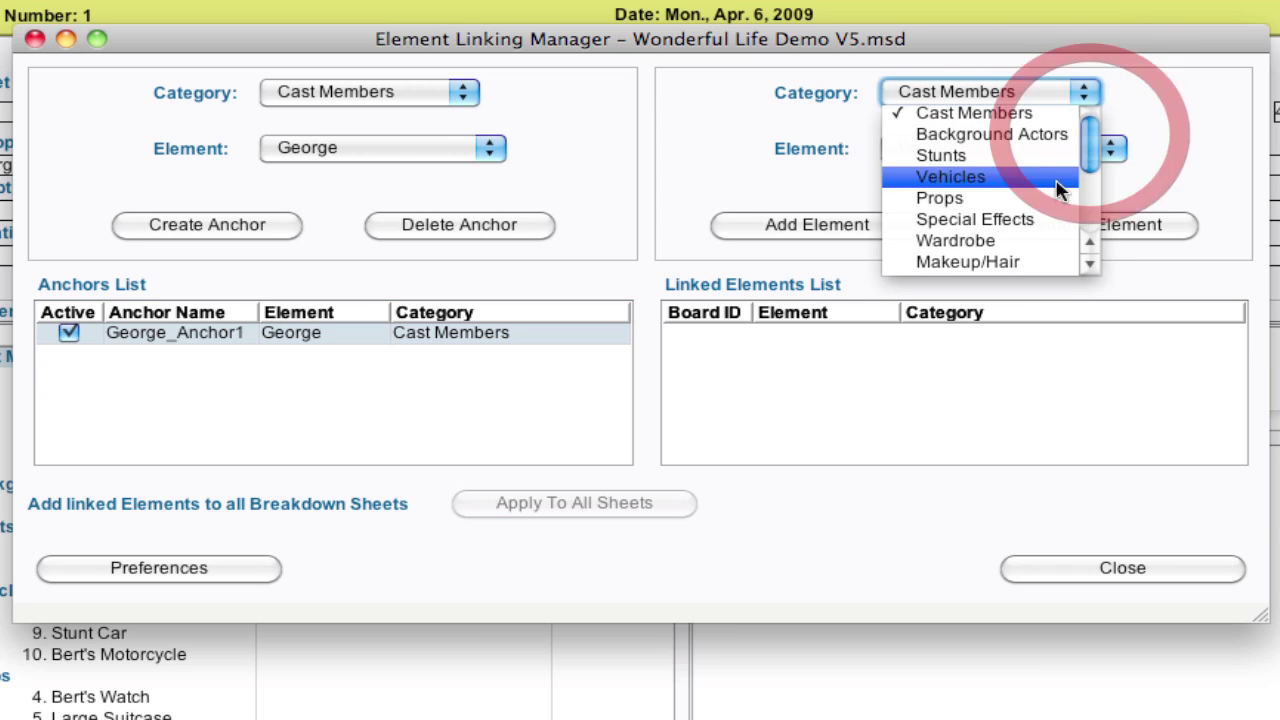
{"action": "left_click", "coordinate": [1015, 241]}
{"action": "left_click", "coordinate": [1104, 148]}
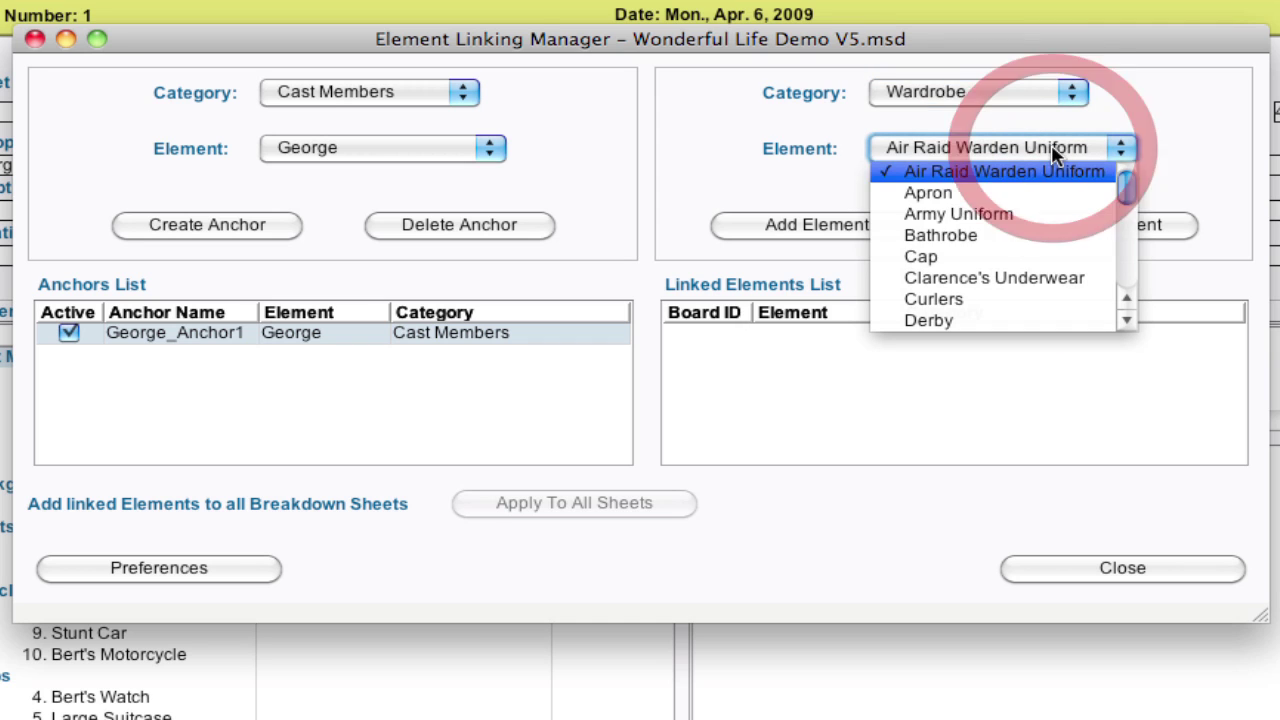
{"action": "left_click_drag", "start_coordinate": [1123, 192], "coordinate": [1124, 229]}
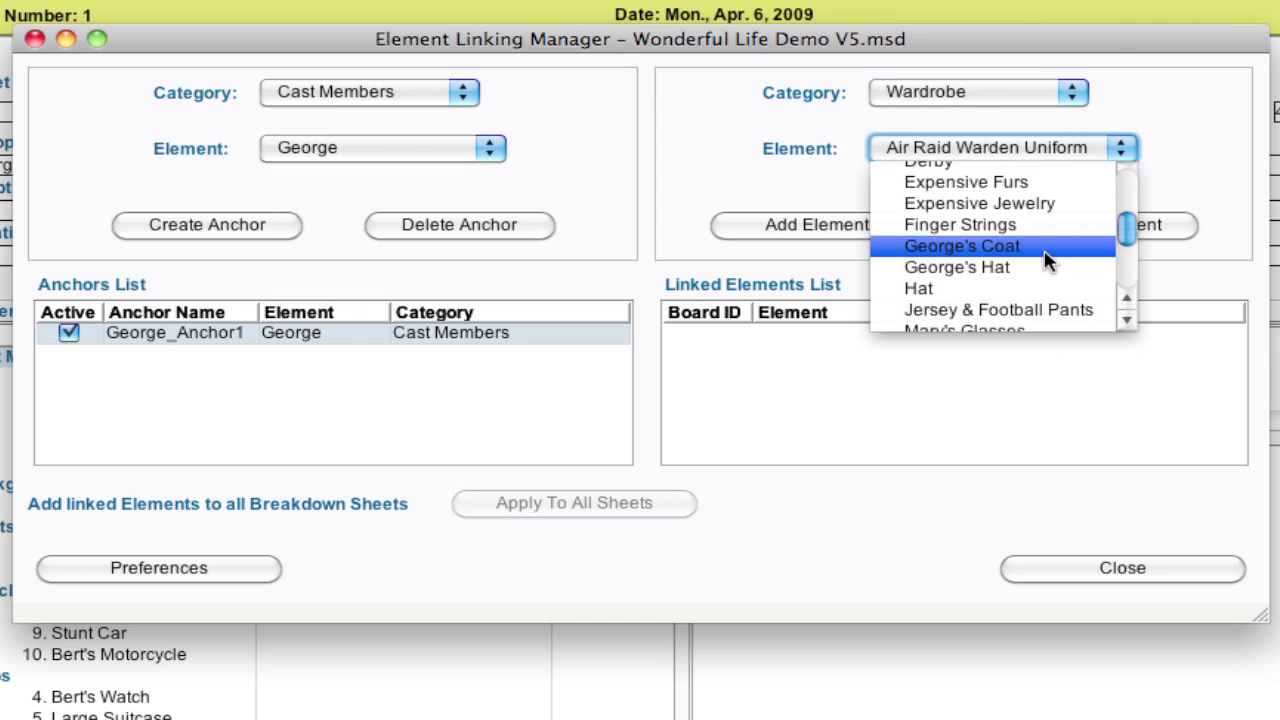
{"action": "left_click", "coordinate": [1047, 250]}
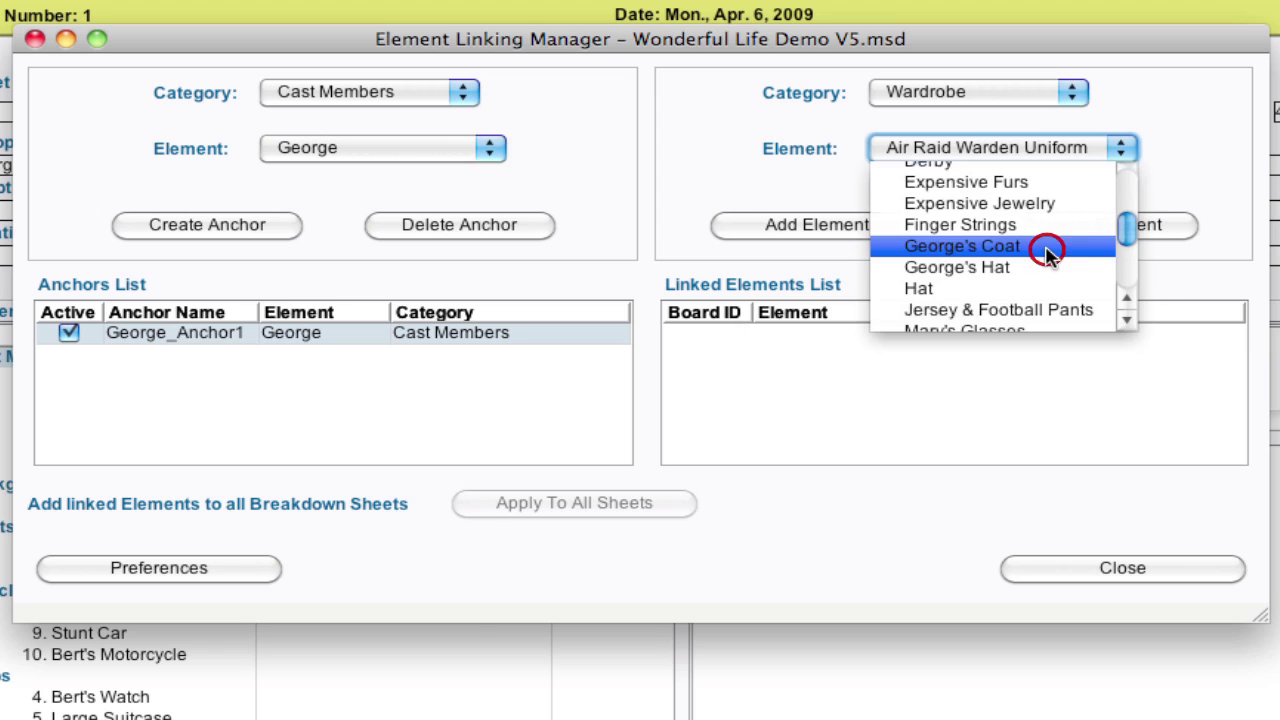
{"action": "left_click", "coordinate": [830, 230]}
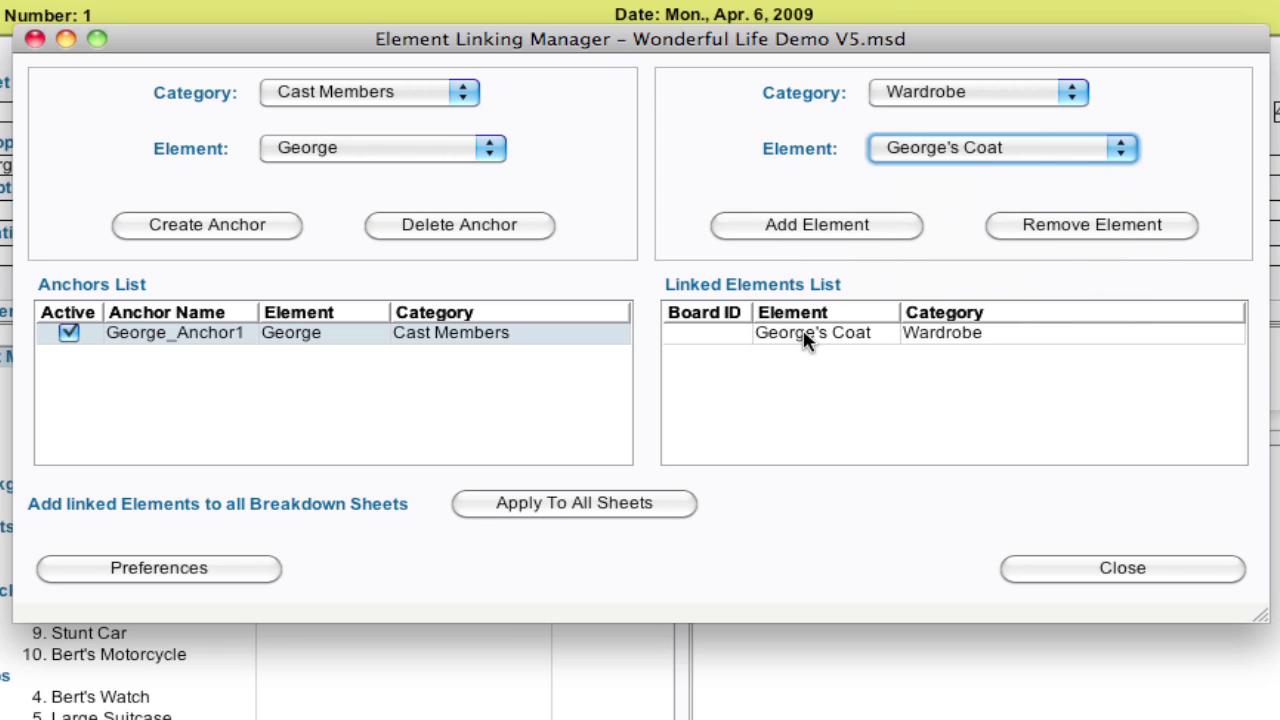
Step: Link George's Hat from Wardrobe to the George anchor as well
{"action": "left_click", "coordinate": [1037, 151]}
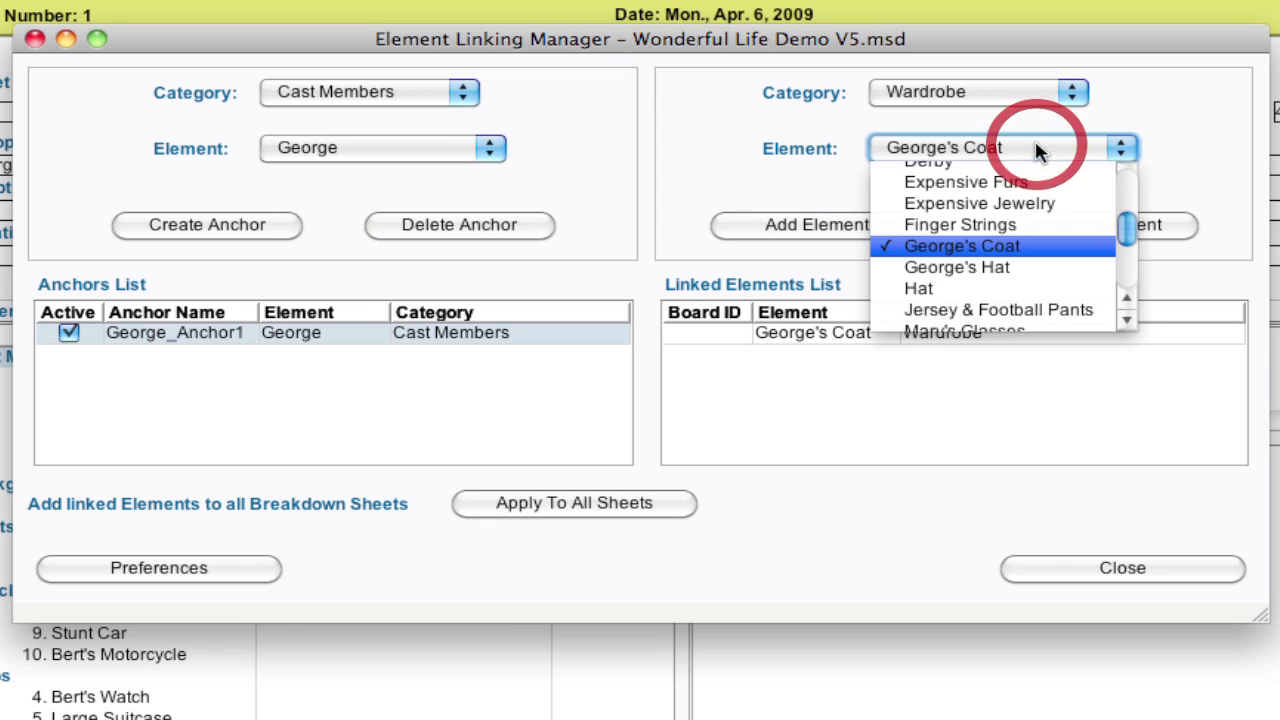
{"action": "left_click", "coordinate": [1003, 270]}
{"action": "left_click", "coordinate": [895, 225]}
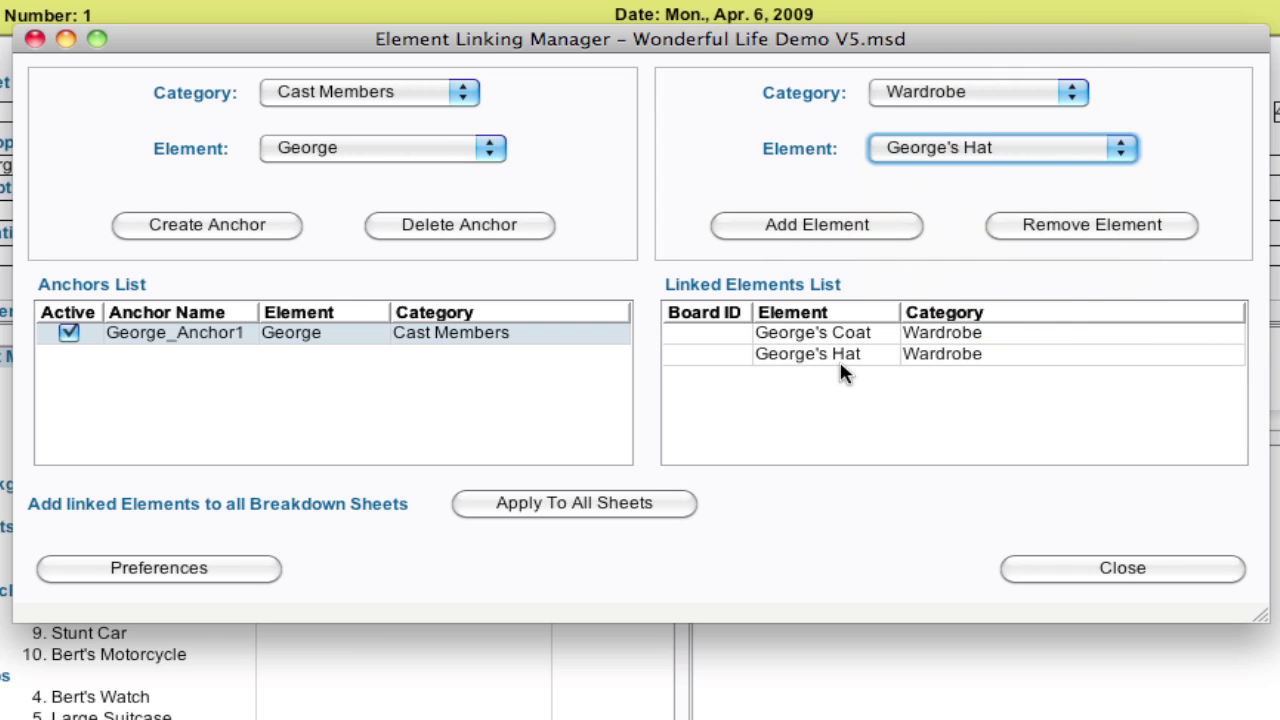
{"action": "left_click", "coordinate": [978, 92]}
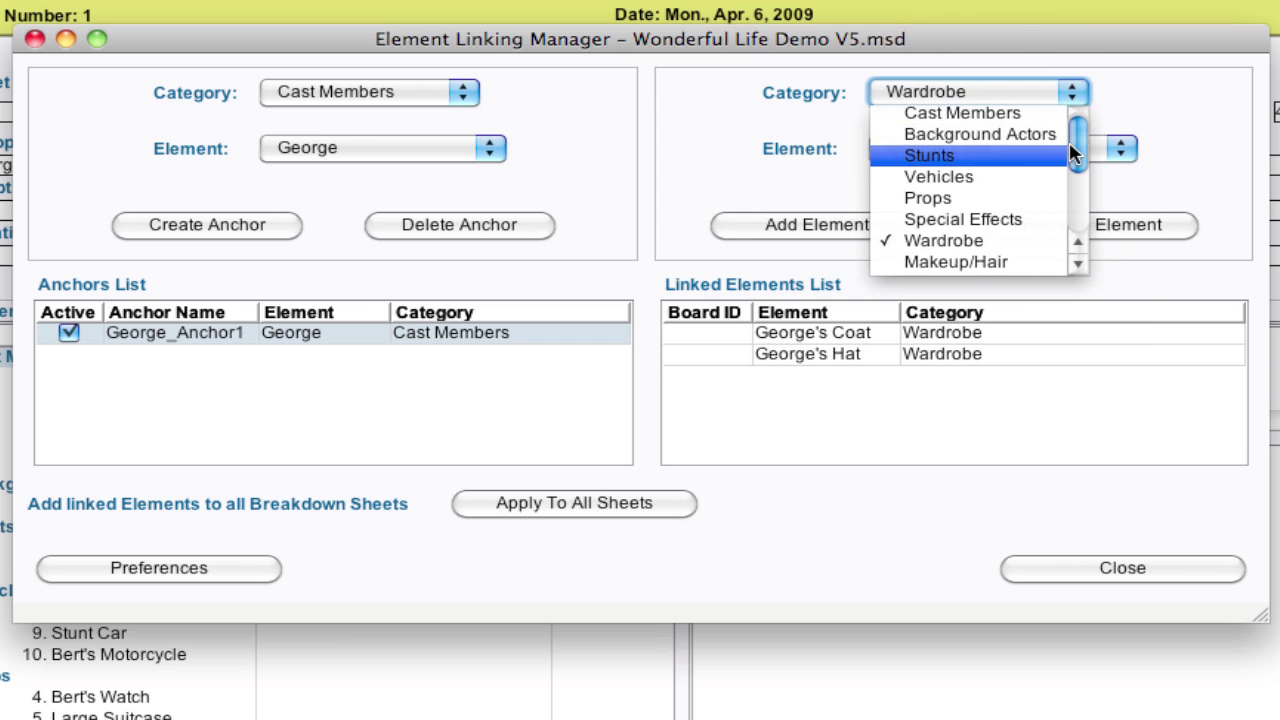
{"action": "left_click_drag", "start_coordinate": [1084, 152], "coordinate": [1085, 212]}
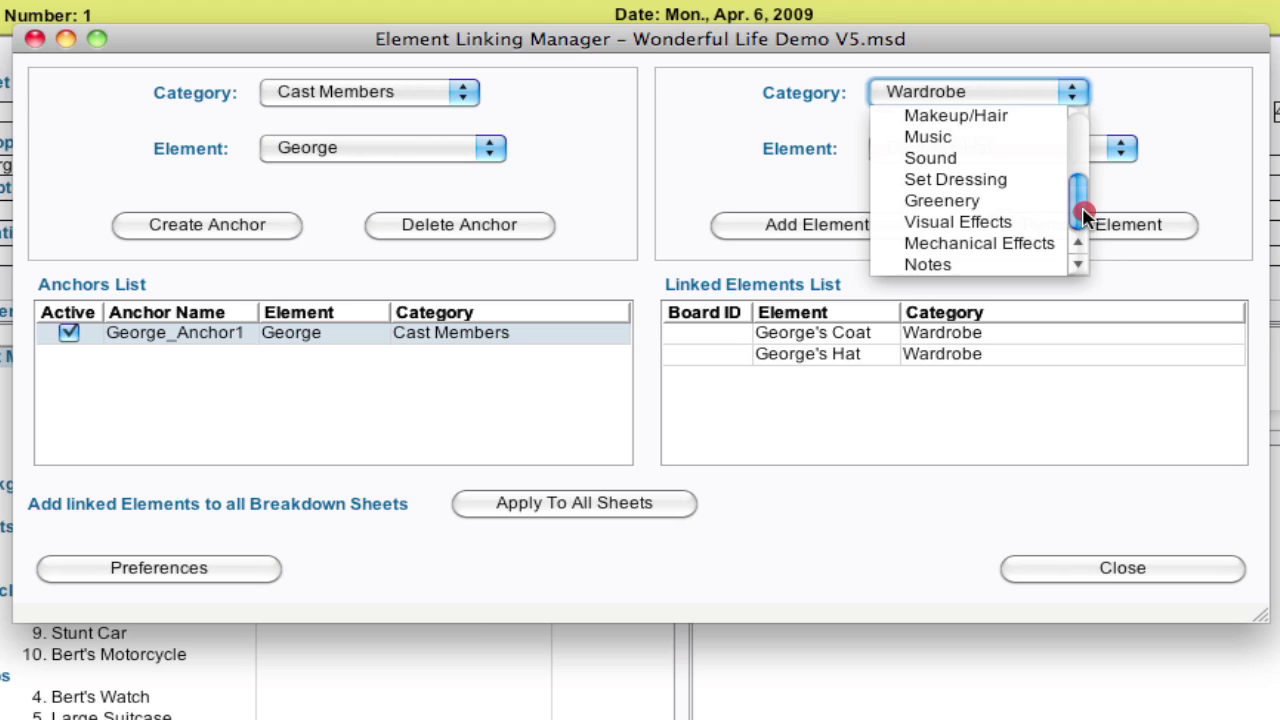
{"action": "left_click_drag", "start_coordinate": [1084, 212], "coordinate": [1147, 97]}
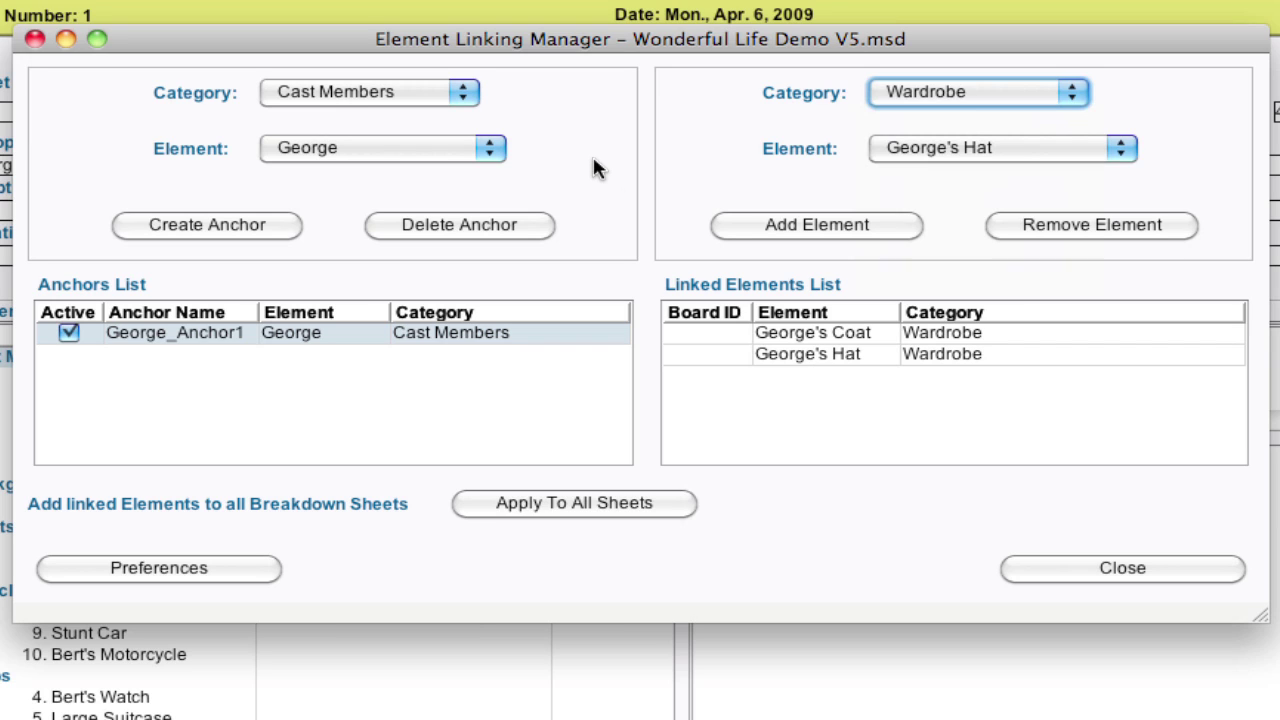
{"action": "left_click", "coordinate": [462, 96]}
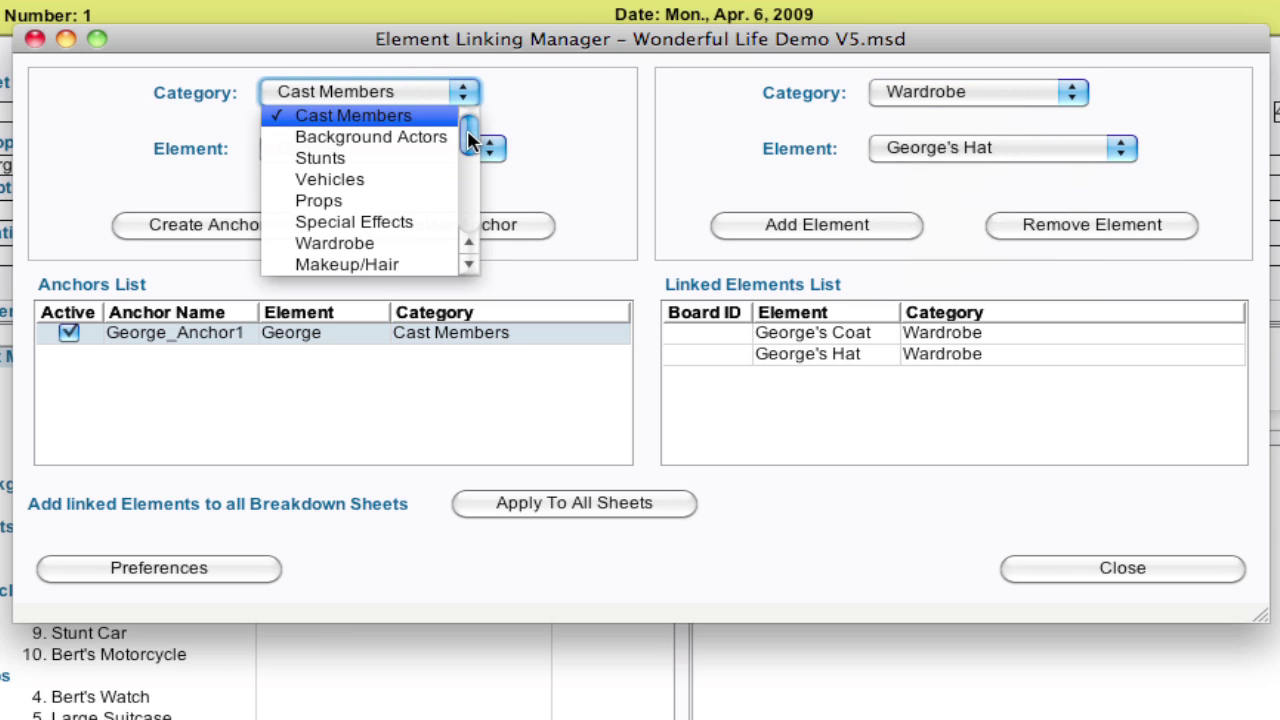
Step: Create a new anchor for the Set element BAILEY PARK
{"action": "left_click_drag", "start_coordinate": [467, 131], "coordinate": [429, 219]}
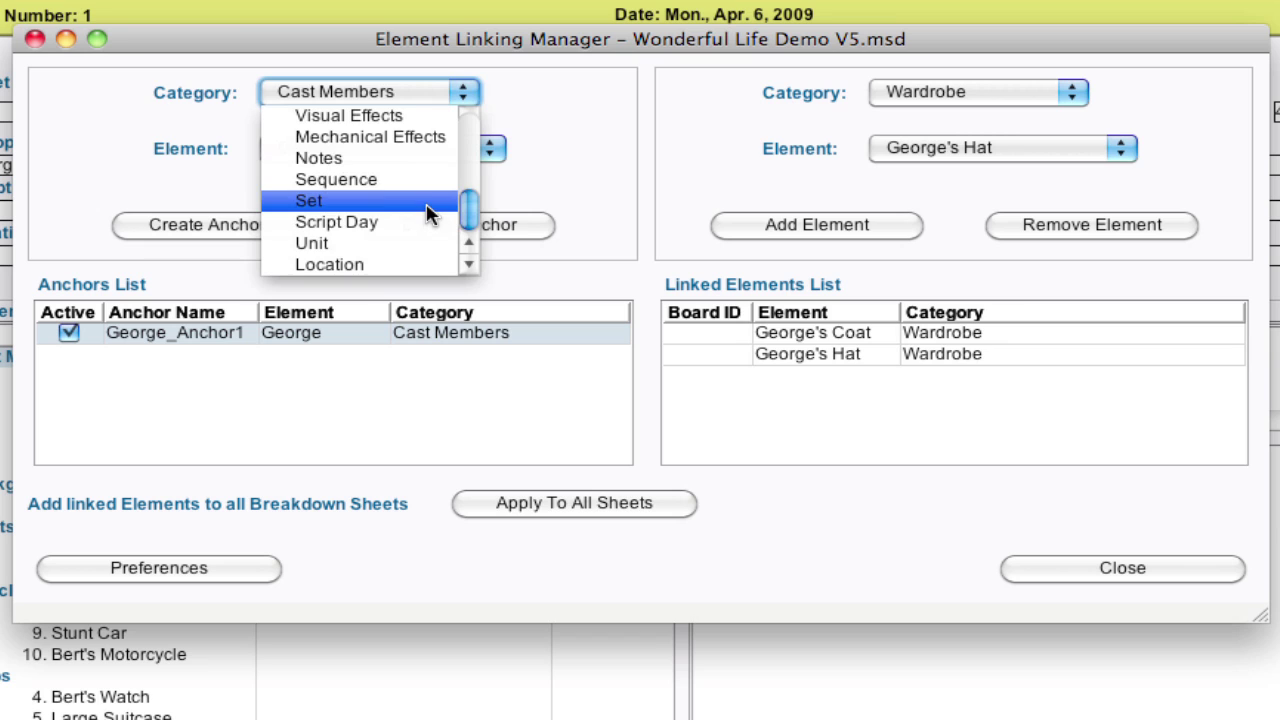
{"action": "left_click", "coordinate": [427, 204]}
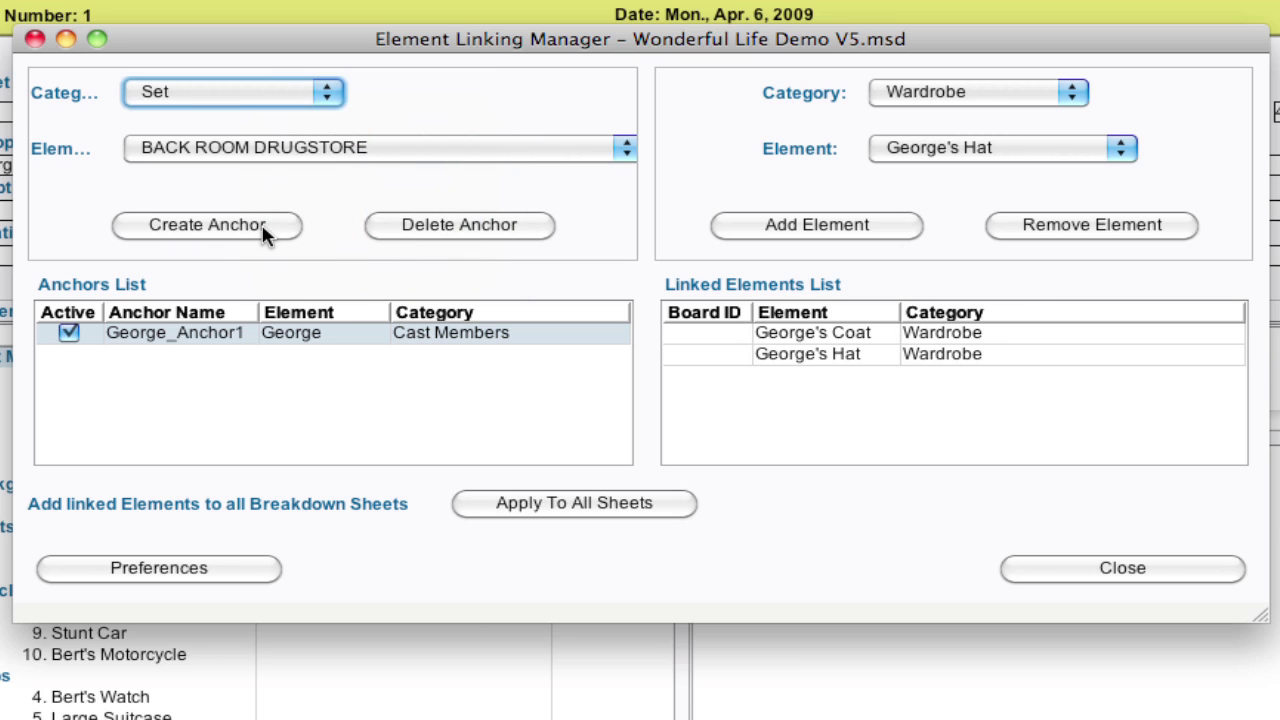
{"action": "left_click", "coordinate": [360, 148]}
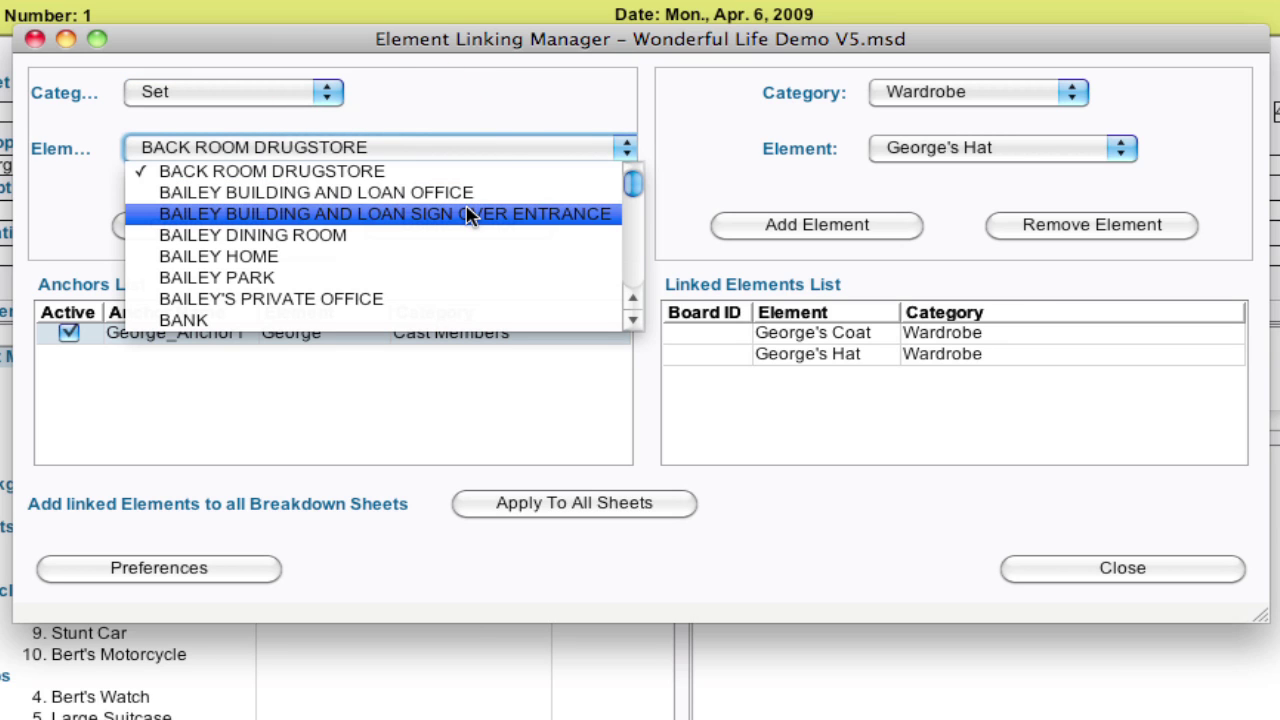
{"action": "left_click", "coordinate": [443, 277]}
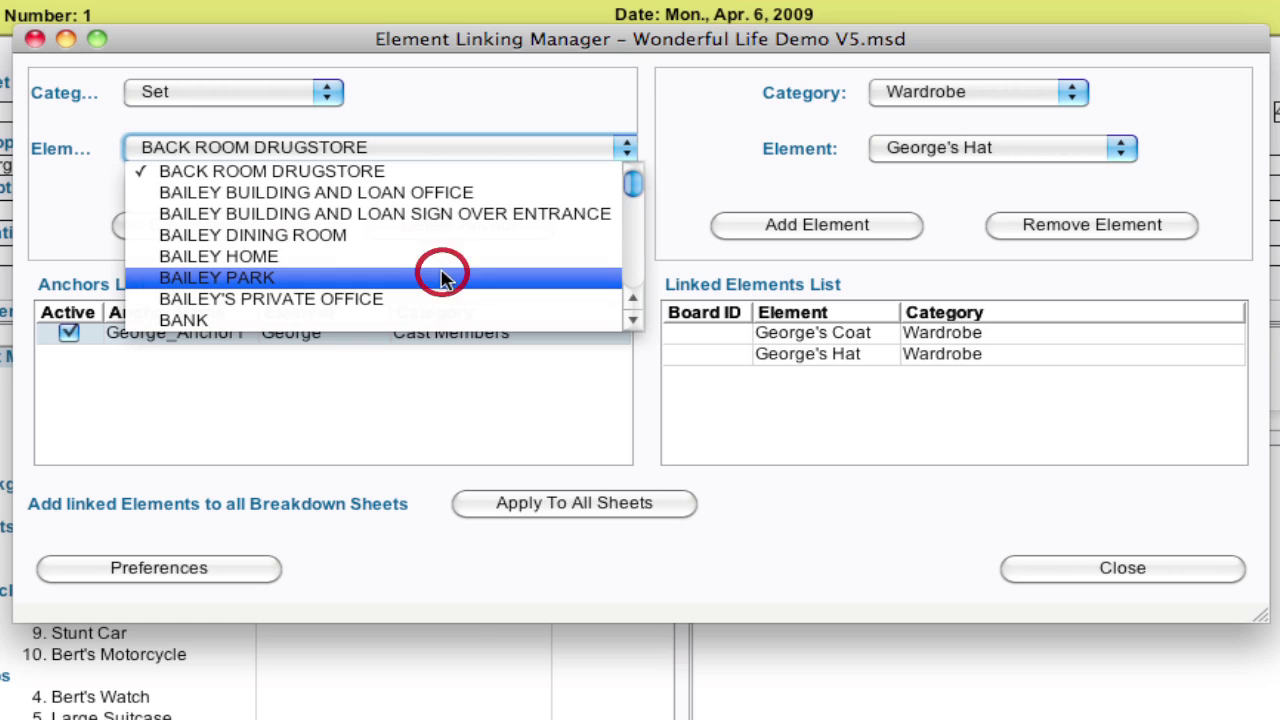
{"action": "left_click", "coordinate": [252, 228]}
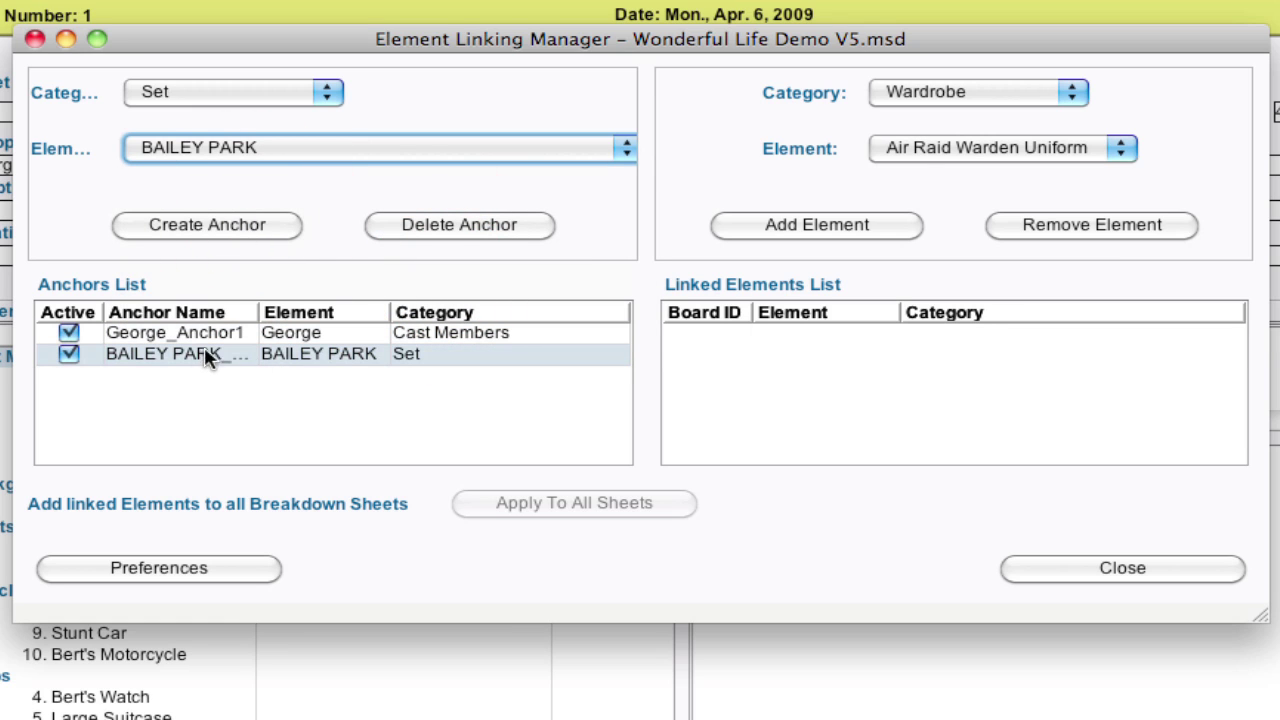
Step: Link the Background Actors element 20 Townspeople to the BAILEY PARK anchor
{"action": "left_click", "coordinate": [1018, 94]}
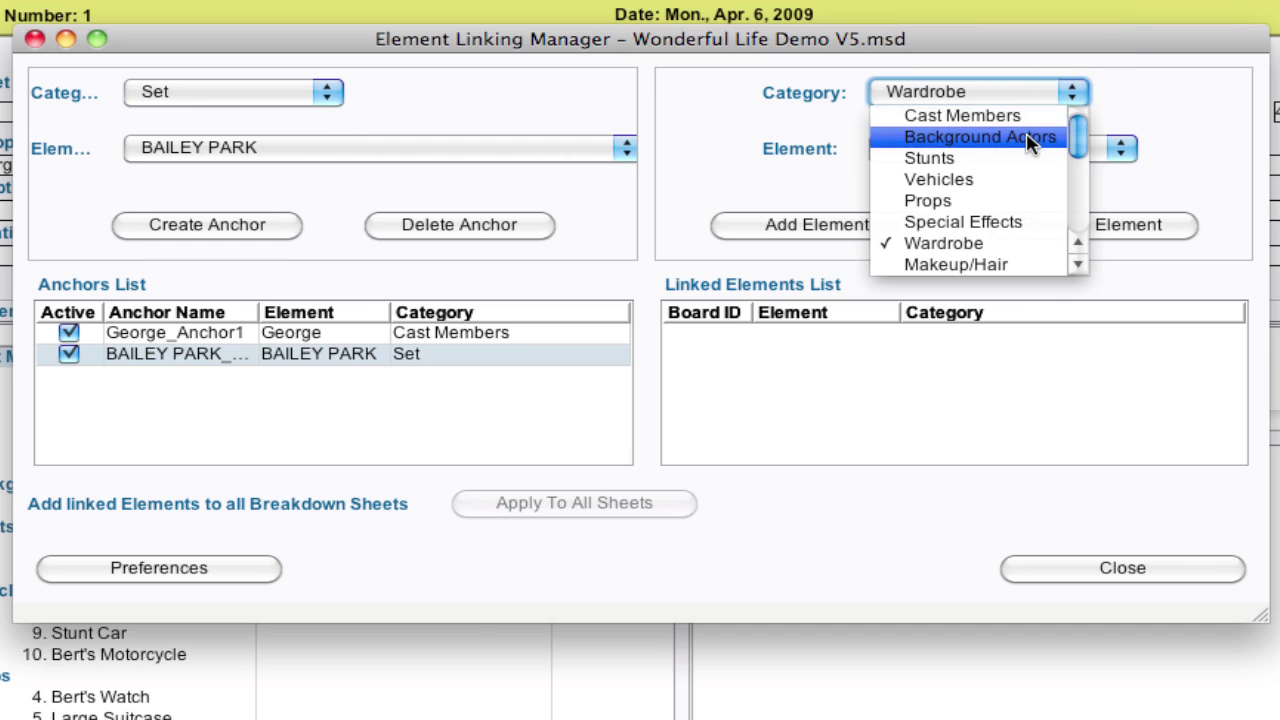
{"action": "left_click", "coordinate": [1024, 123]}
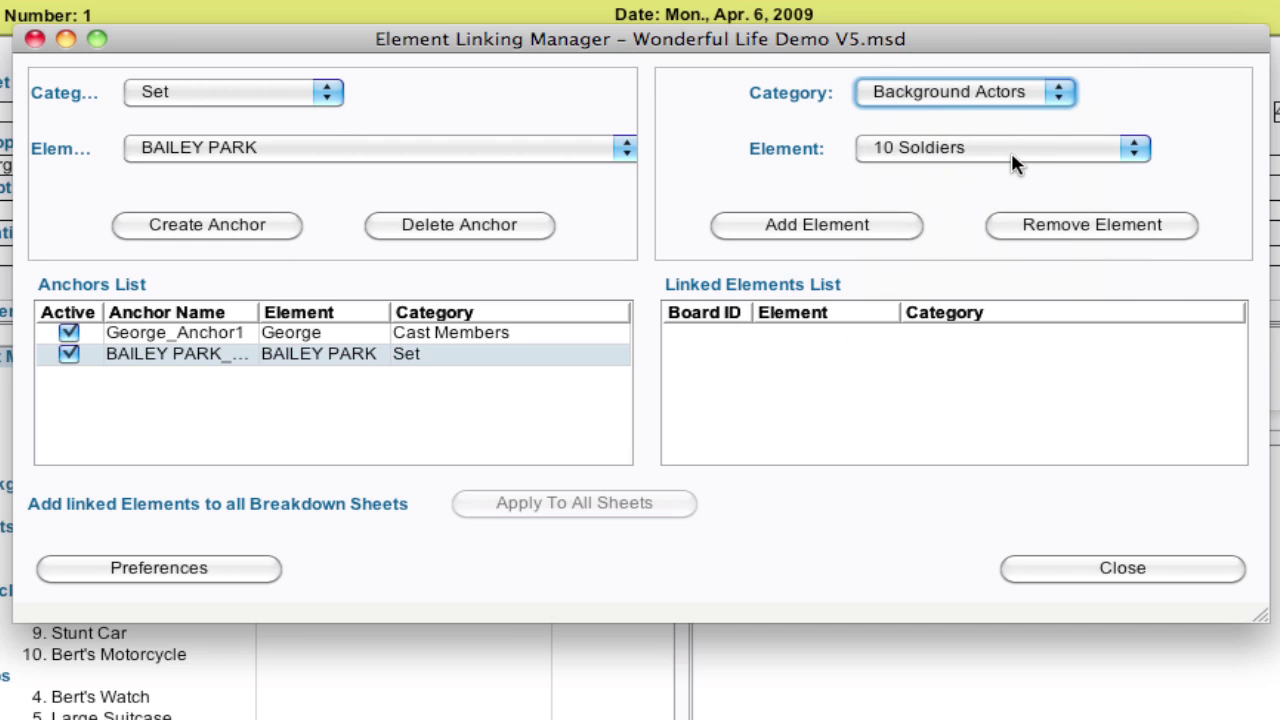
{"action": "left_click", "coordinate": [1011, 152]}
{"action": "left_click_drag", "start_coordinate": [1141, 187], "coordinate": [1141, 205]}
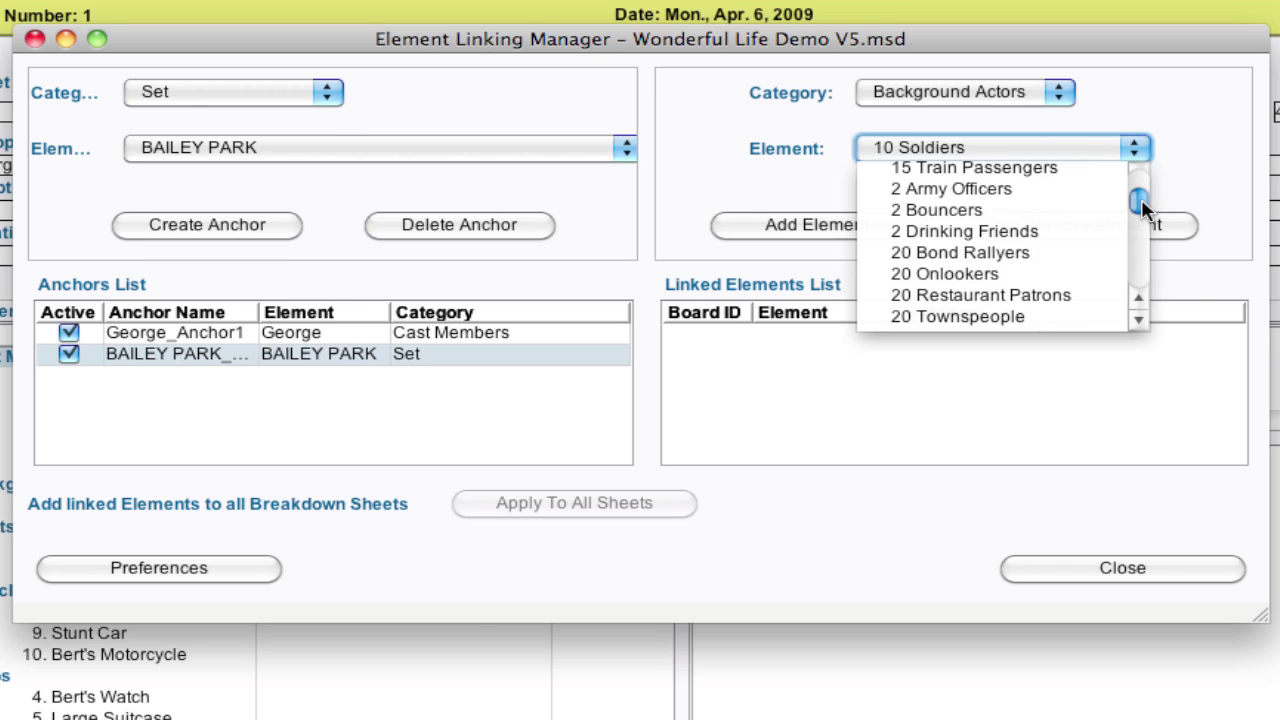
{"action": "left_click", "coordinate": [1055, 314]}
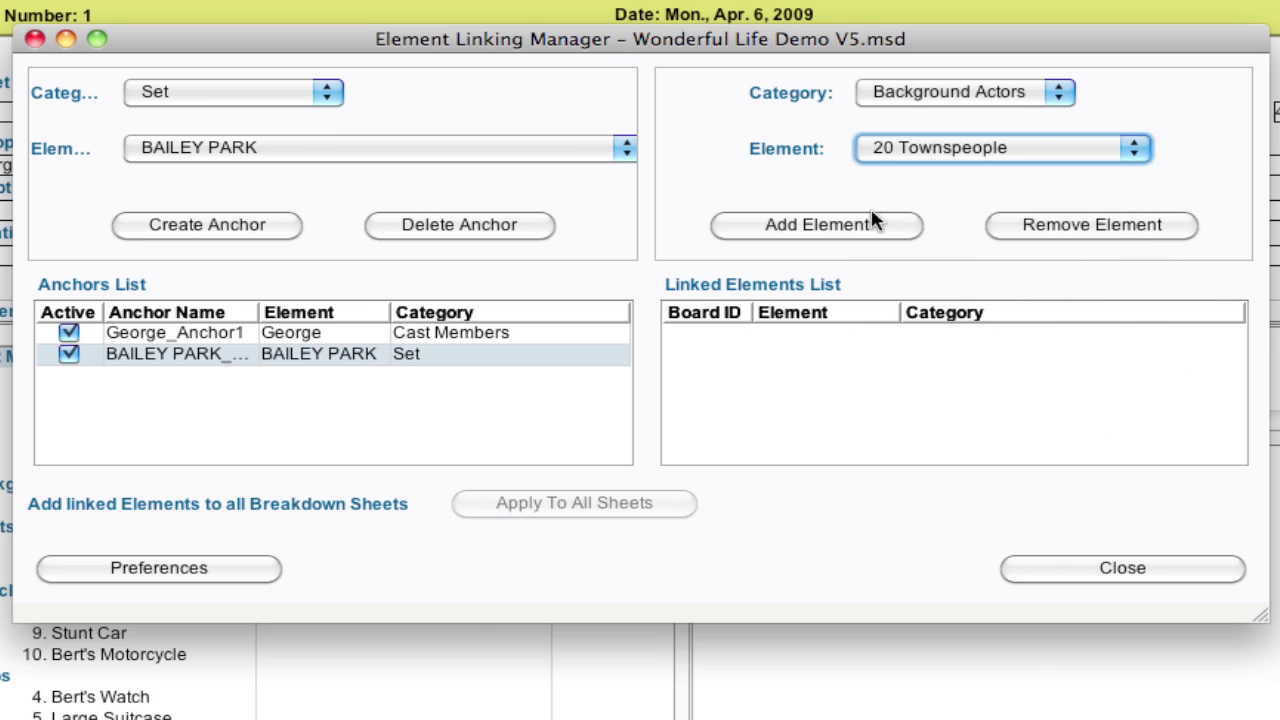
{"action": "left_click", "coordinate": [862, 229]}
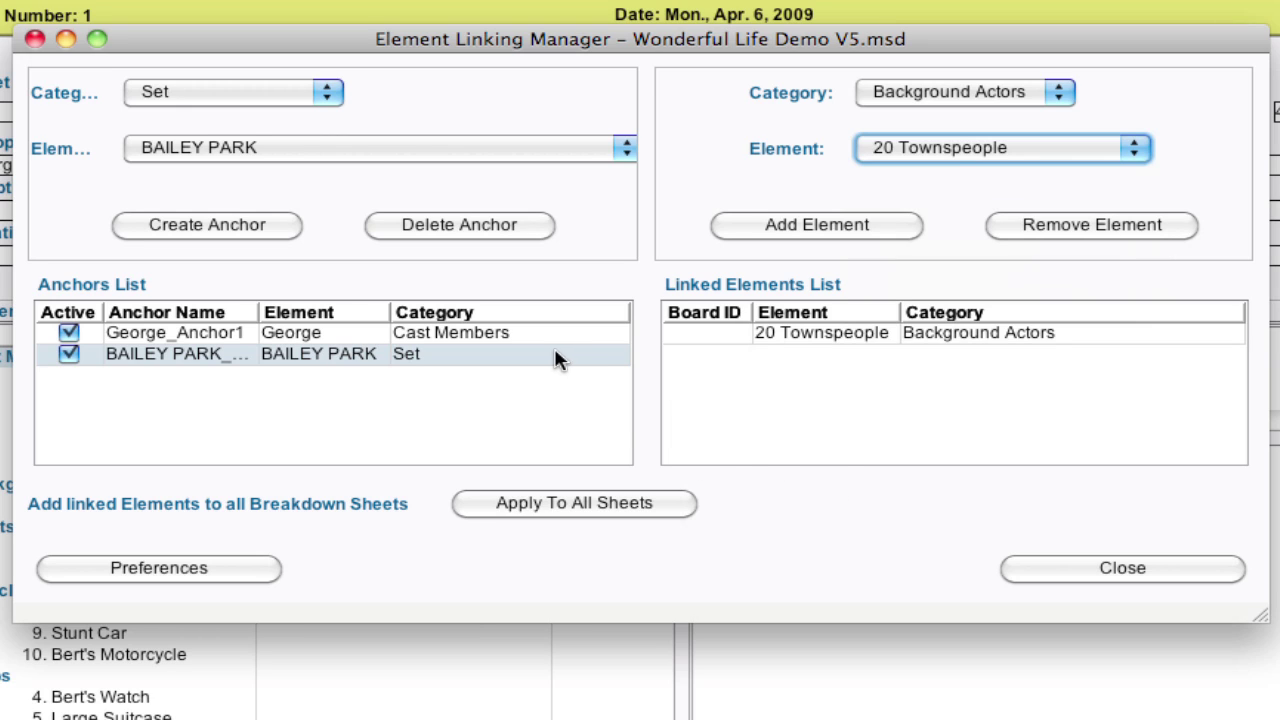
Step: Check both anchors' links, then apply them to all 104 breakdown sheets and confirm
{"action": "left_click", "coordinate": [321, 336]}
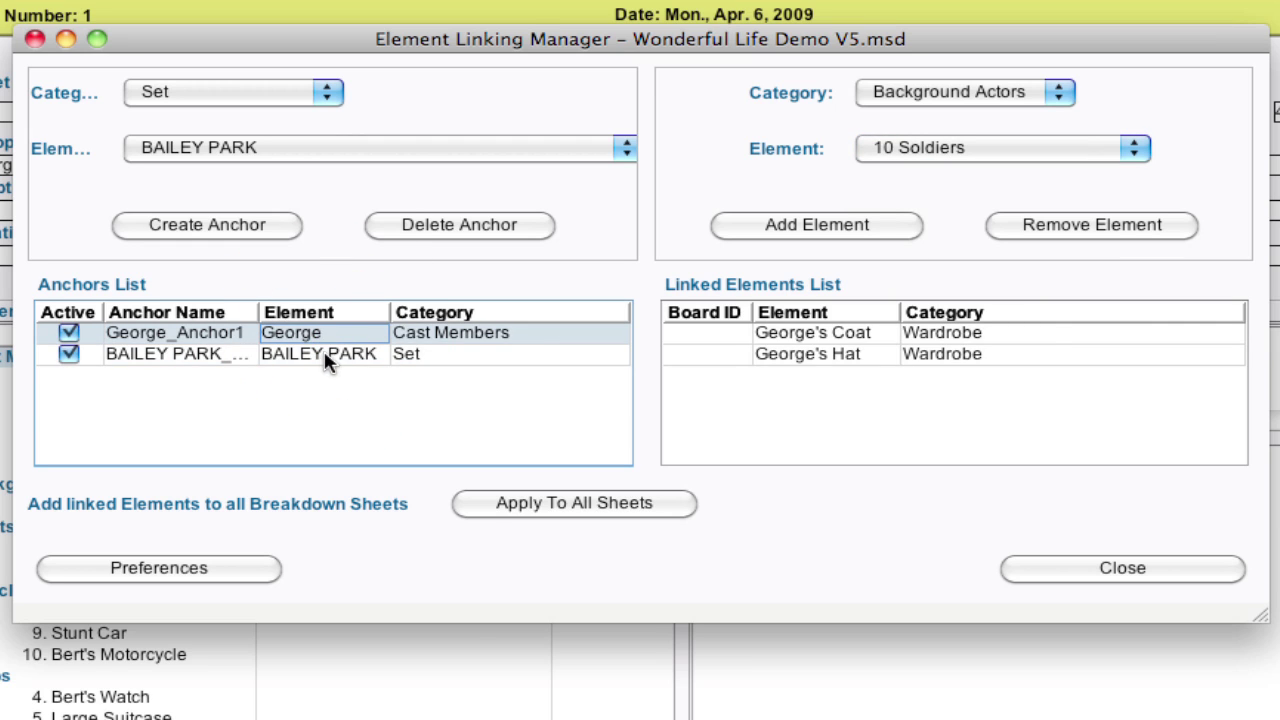
{"action": "left_click", "coordinate": [325, 358]}
{"action": "left_click", "coordinate": [329, 337]}
{"action": "left_click", "coordinate": [538, 514]}
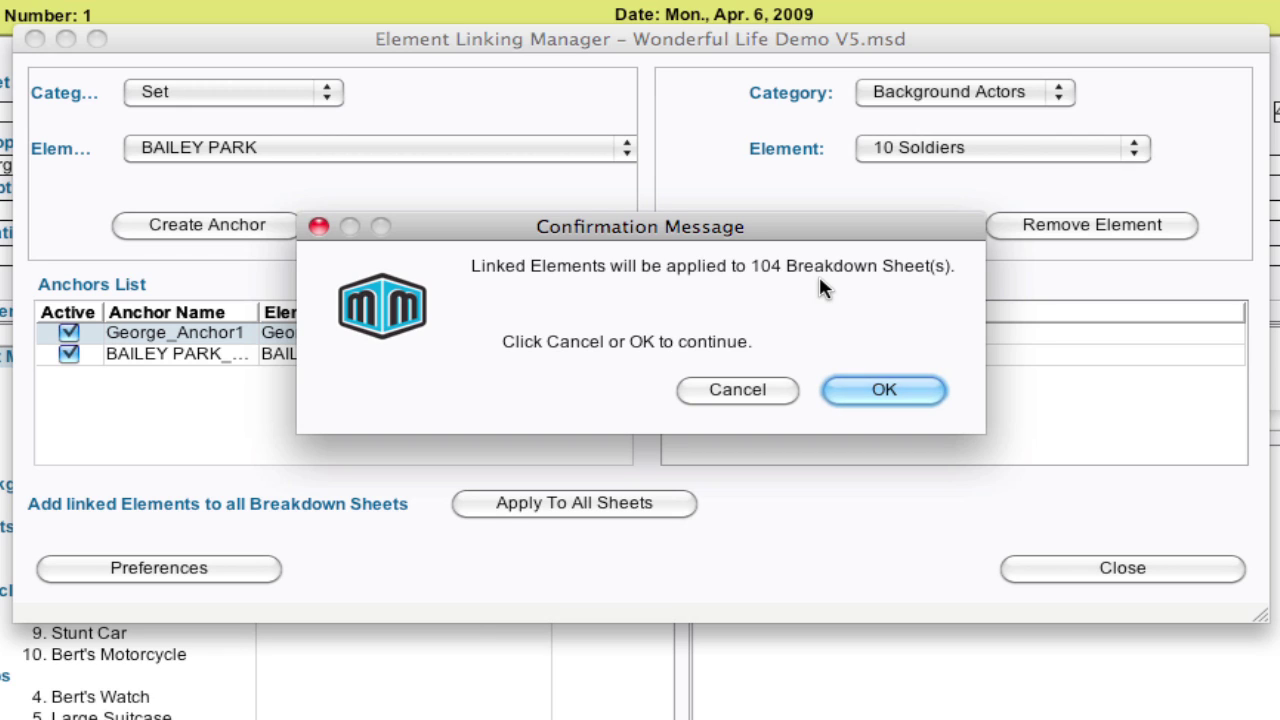
{"action": "left_click", "coordinate": [880, 392]}
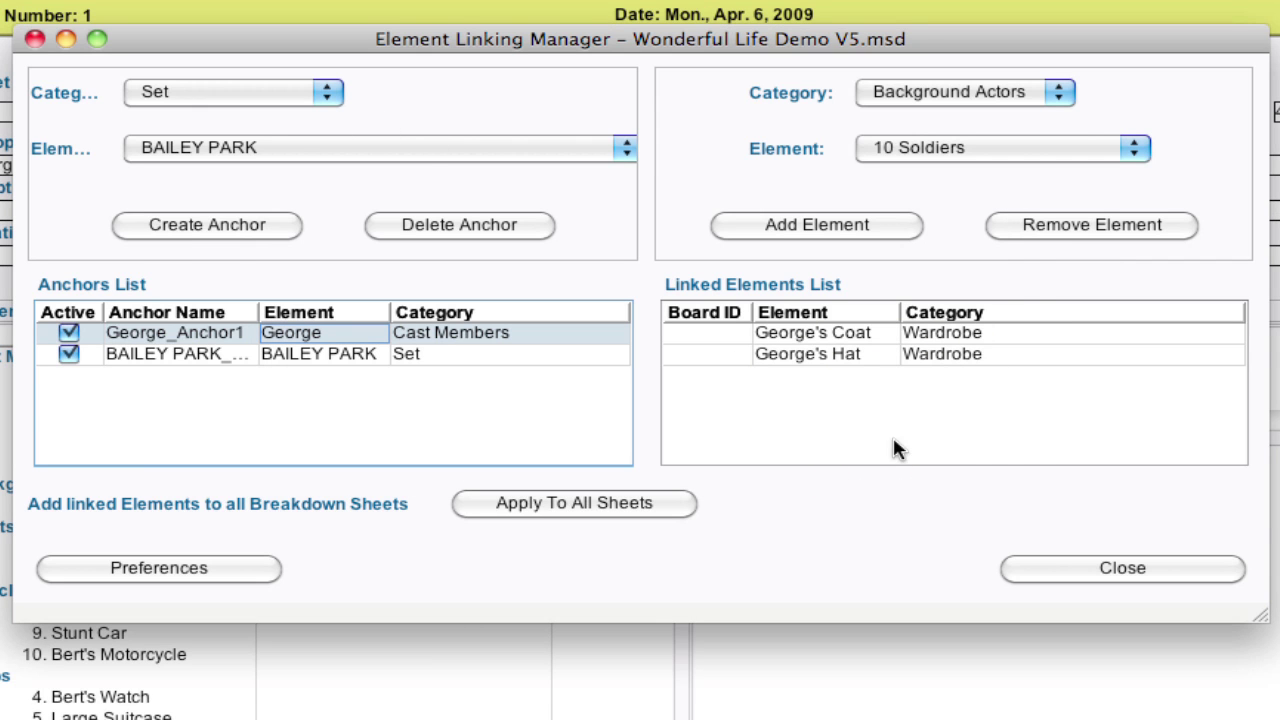
{"action": "left_click", "coordinate": [1050, 570]}
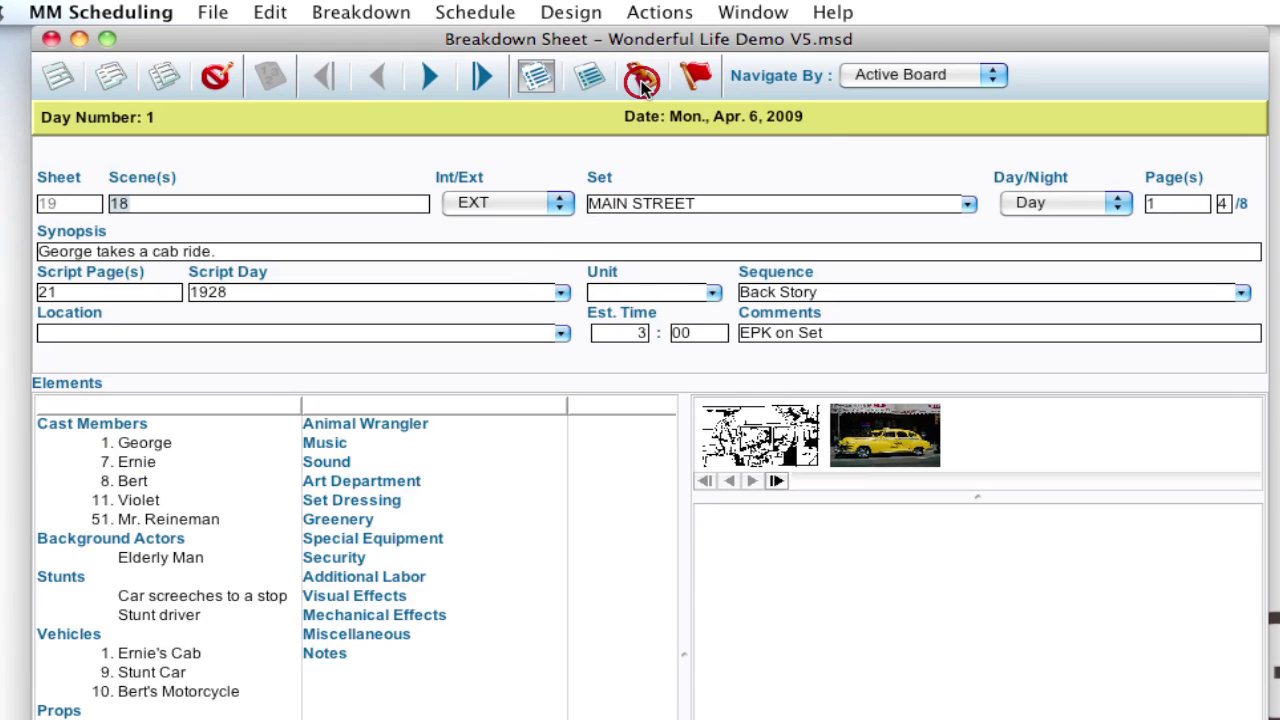
{"action": "left_click", "coordinate": [641, 80]}
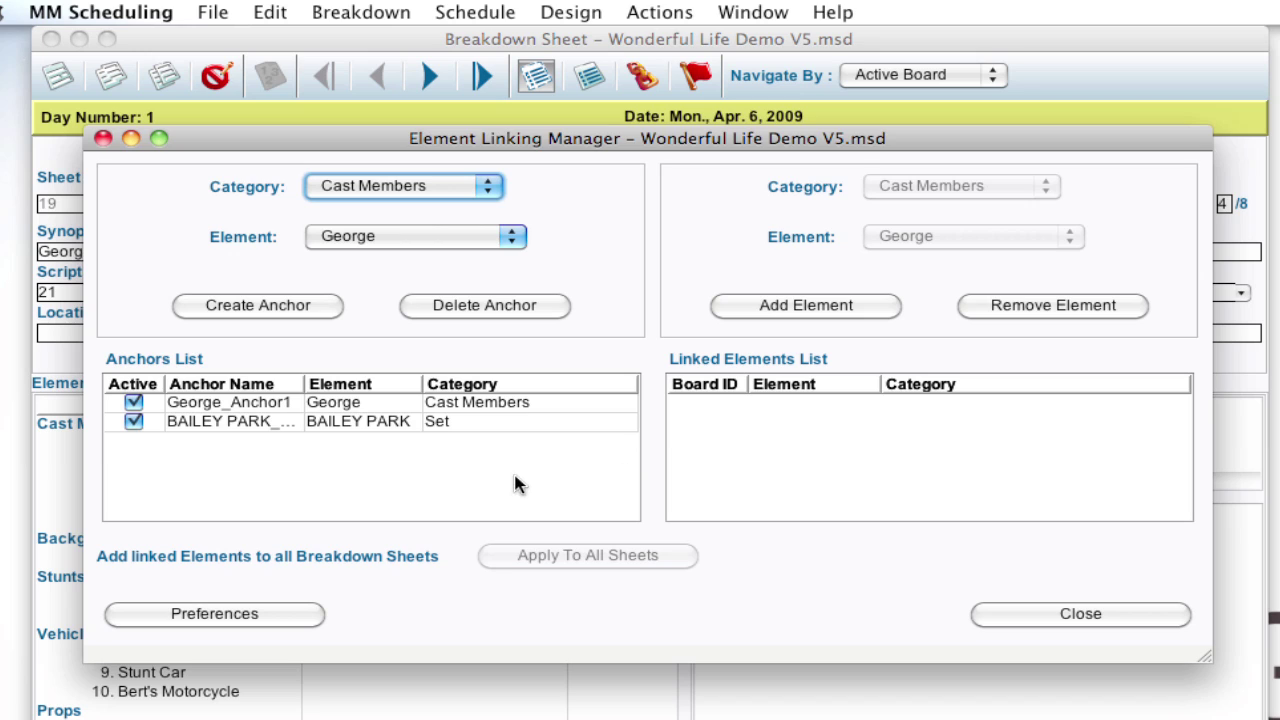
{"action": "left_click", "coordinate": [270, 614]}
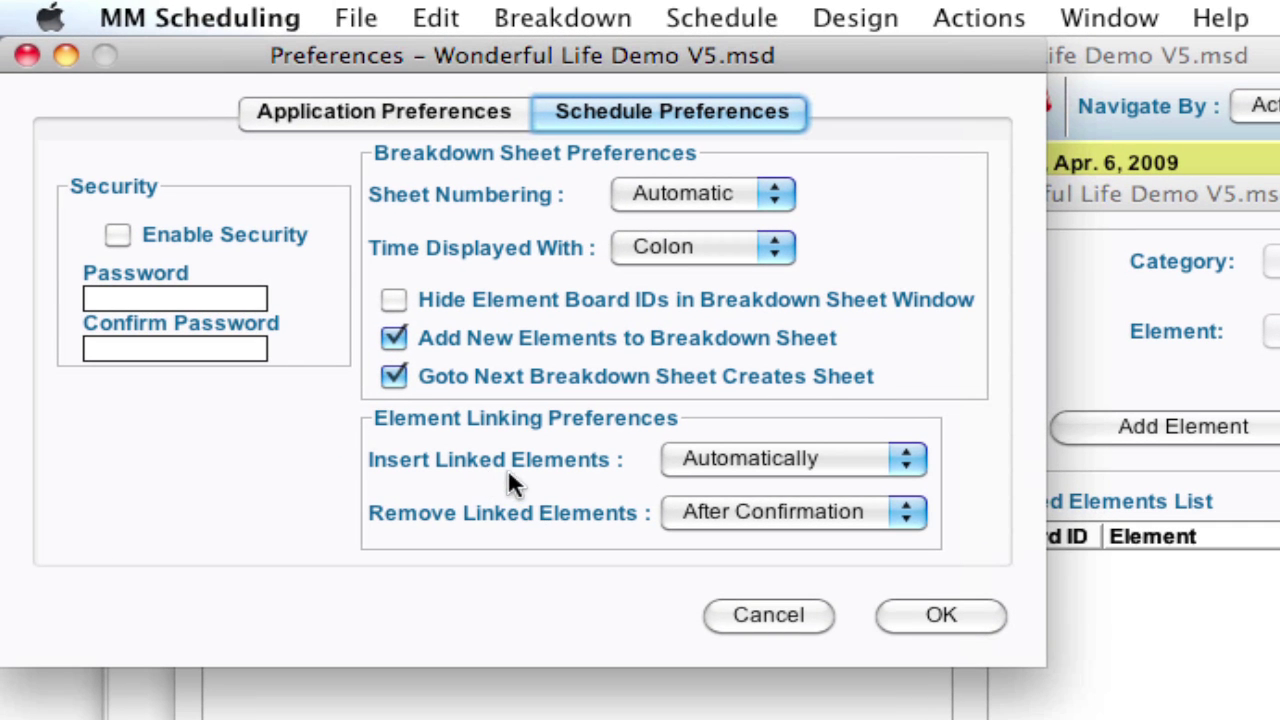
{"action": "left_click", "coordinate": [843, 458]}
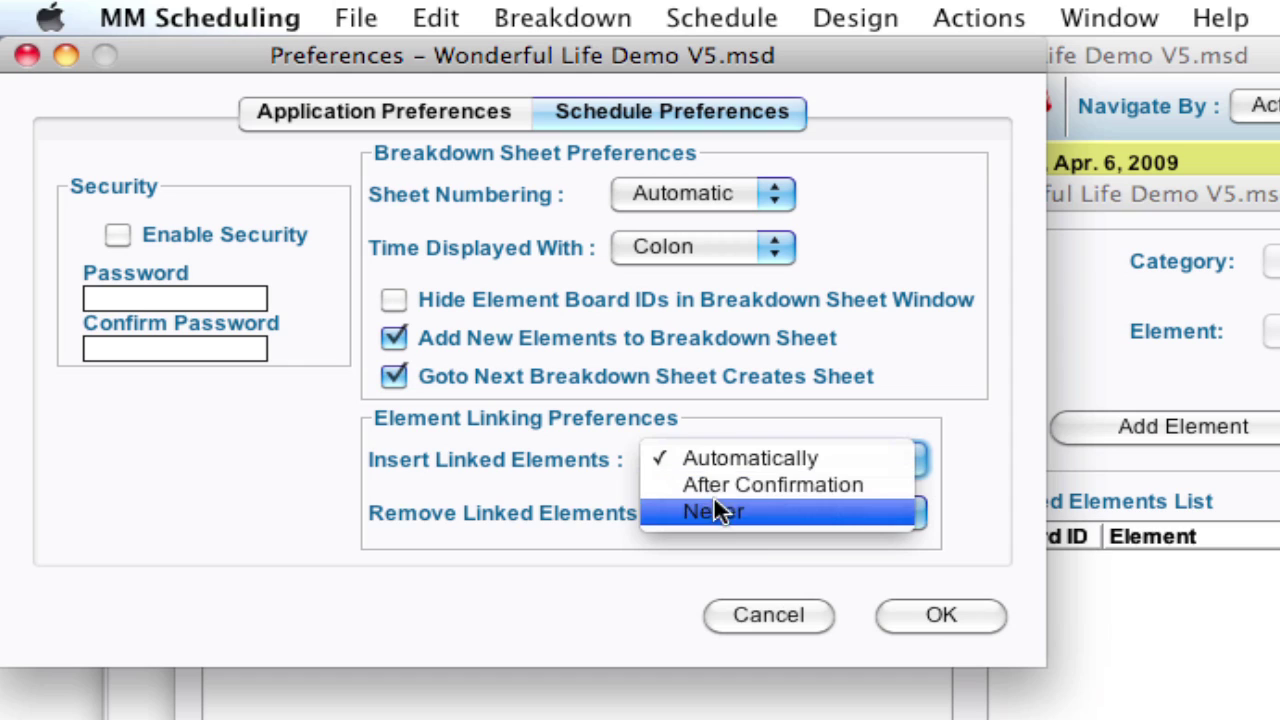
{"action": "left_click", "coordinate": [575, 463]}
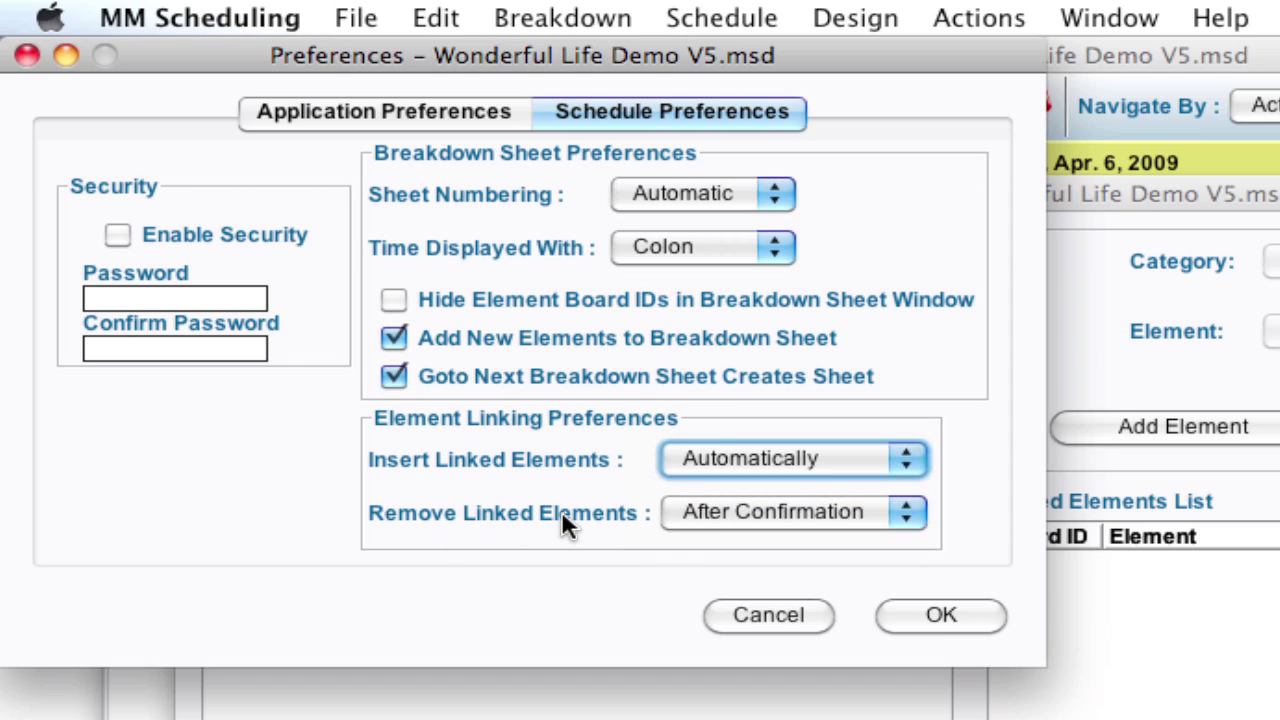
{"action": "left_click", "coordinate": [761, 508]}
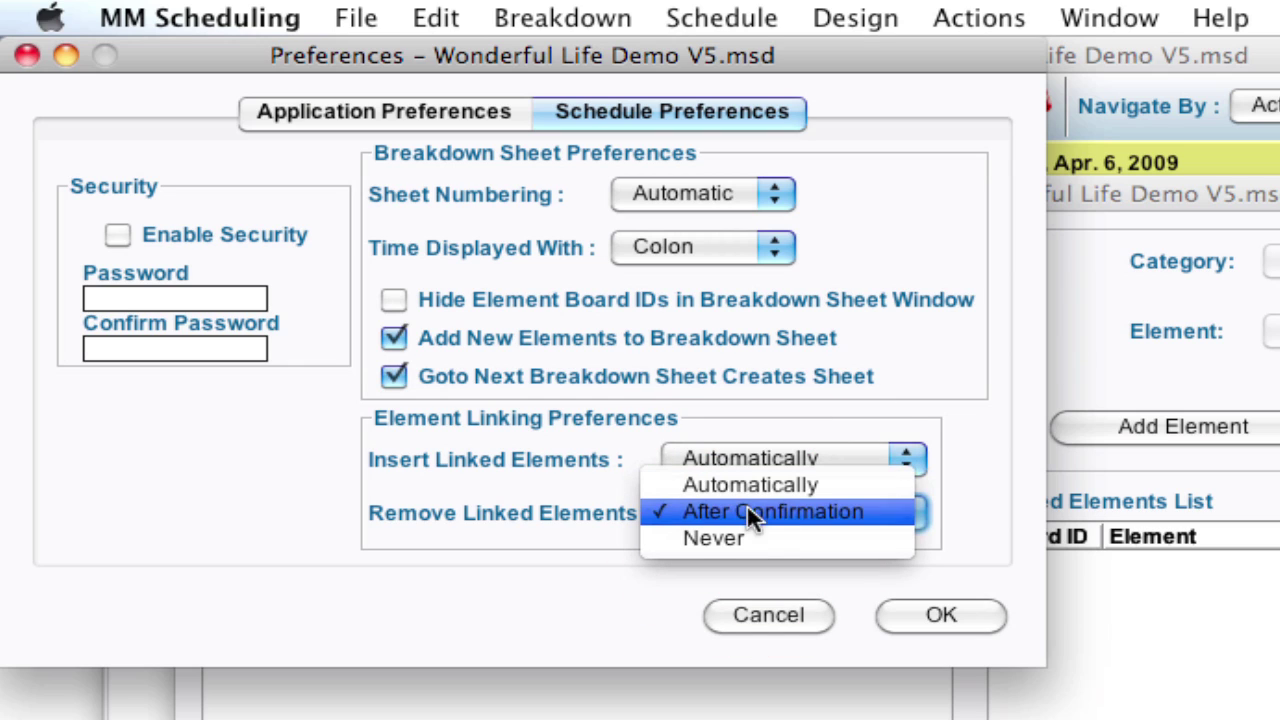
{"action": "left_click", "coordinate": [470, 518]}
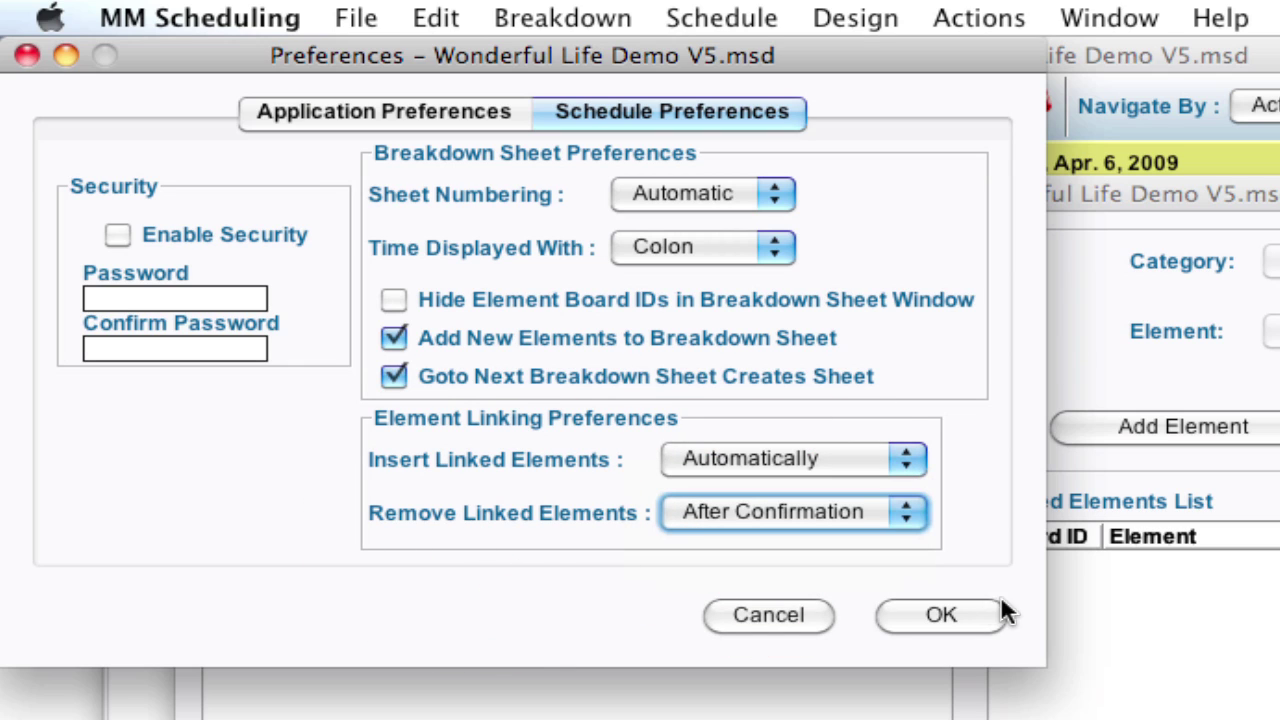
{"action": "left_click", "coordinate": [983, 617]}
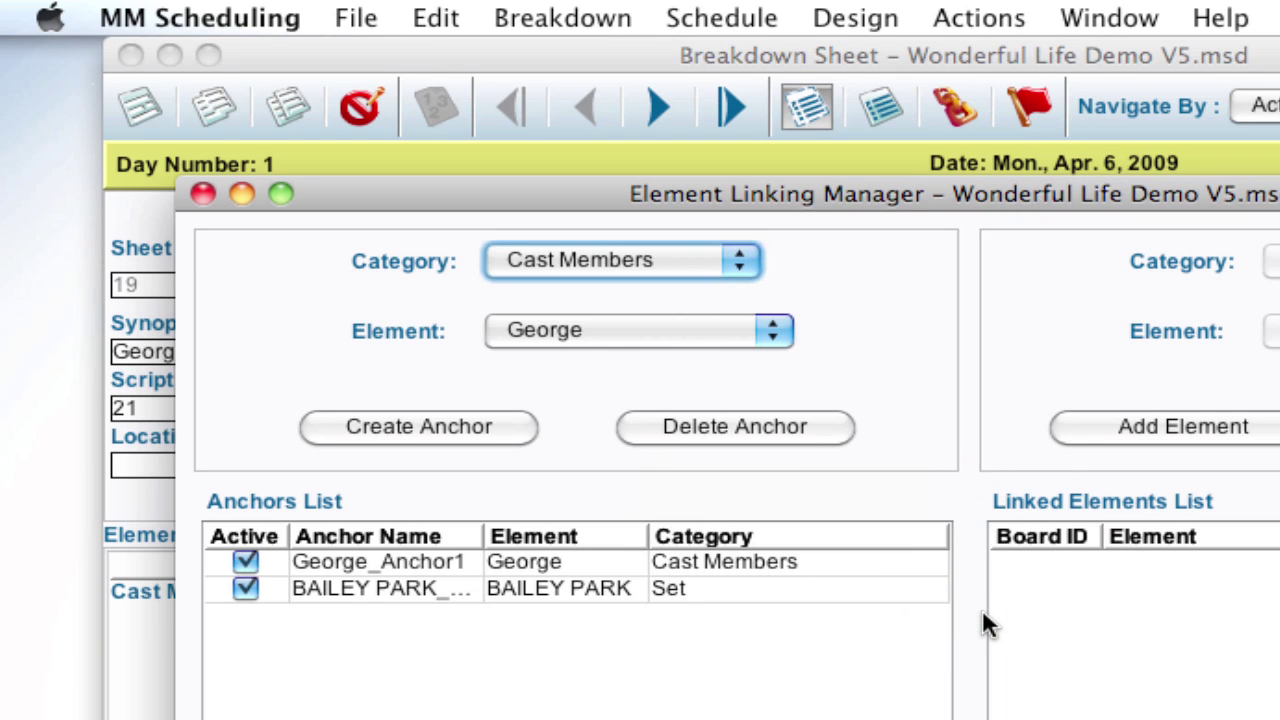